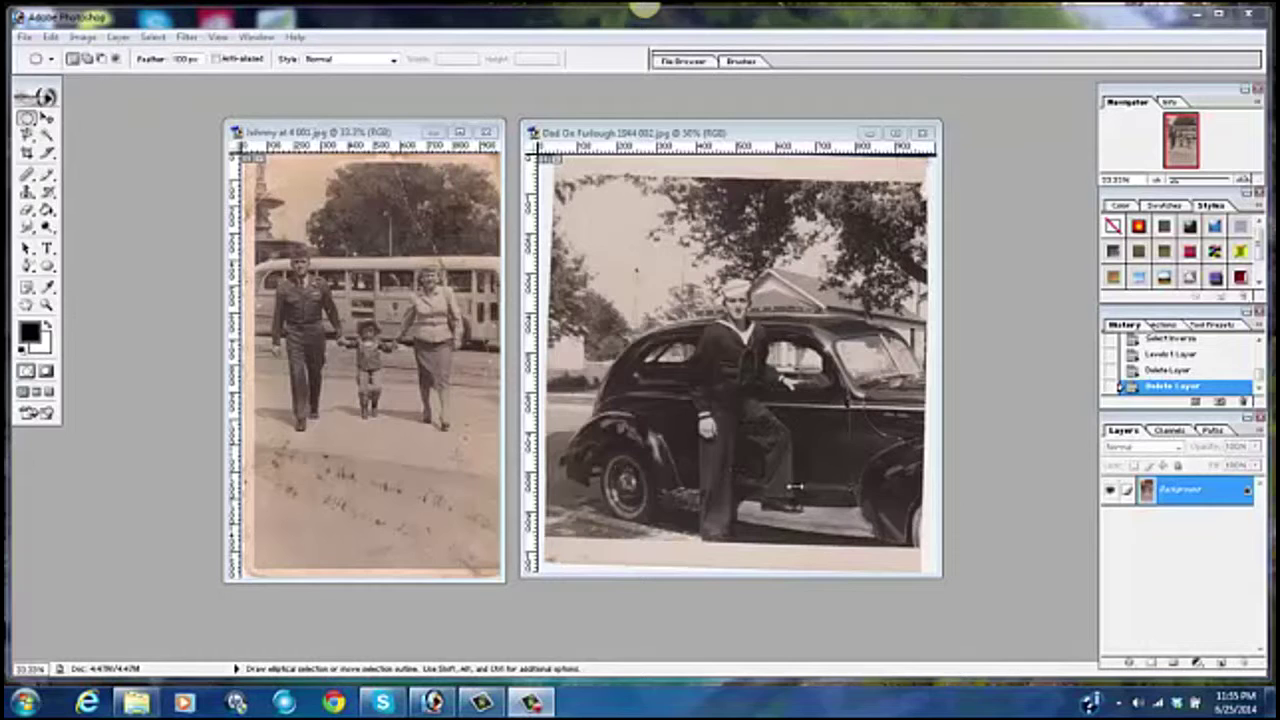
View the family street photo and the sailor photo maximized one after the other, restoring each window
left_click(458, 132)
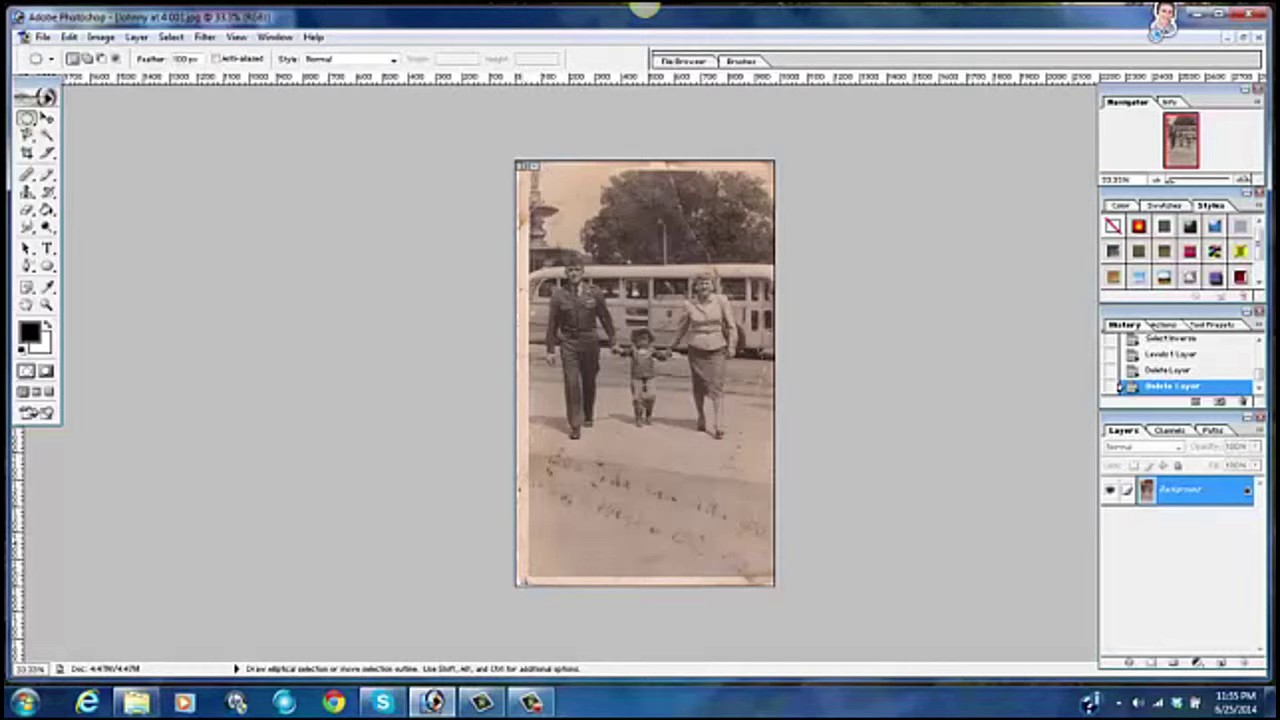
left_click(1243, 37)
left_click(898, 134)
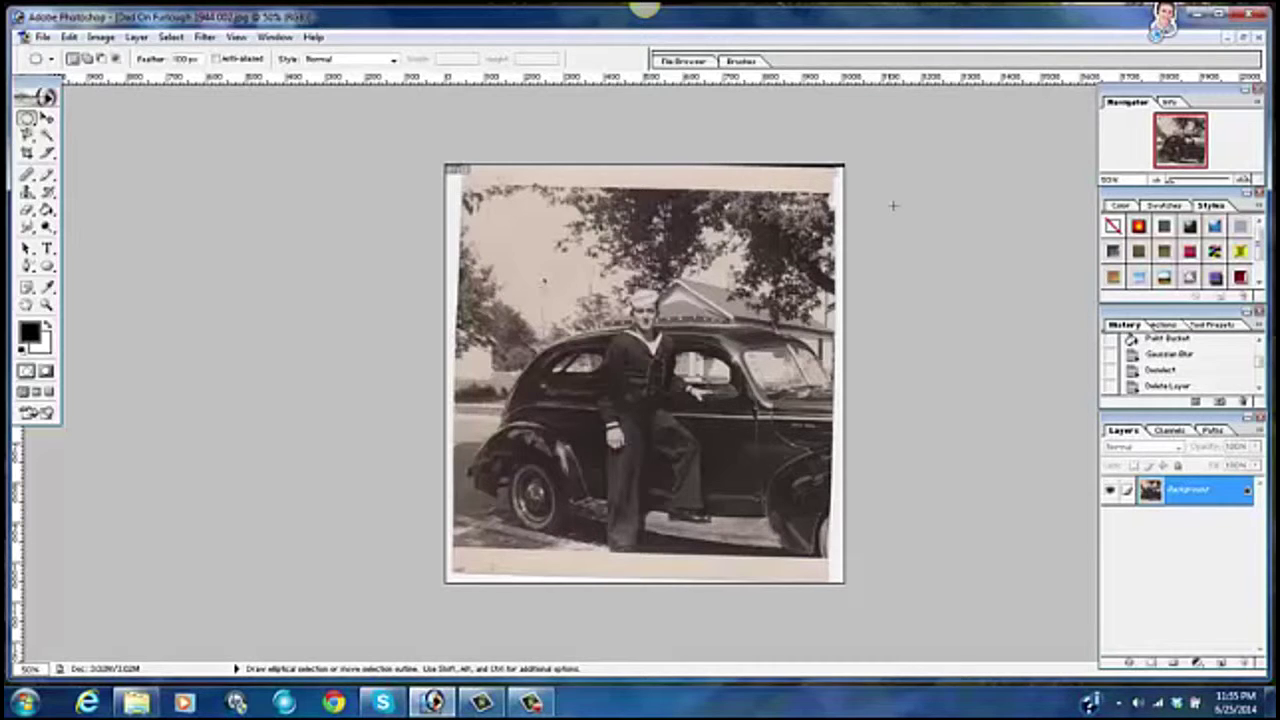
left_click(1240, 38)
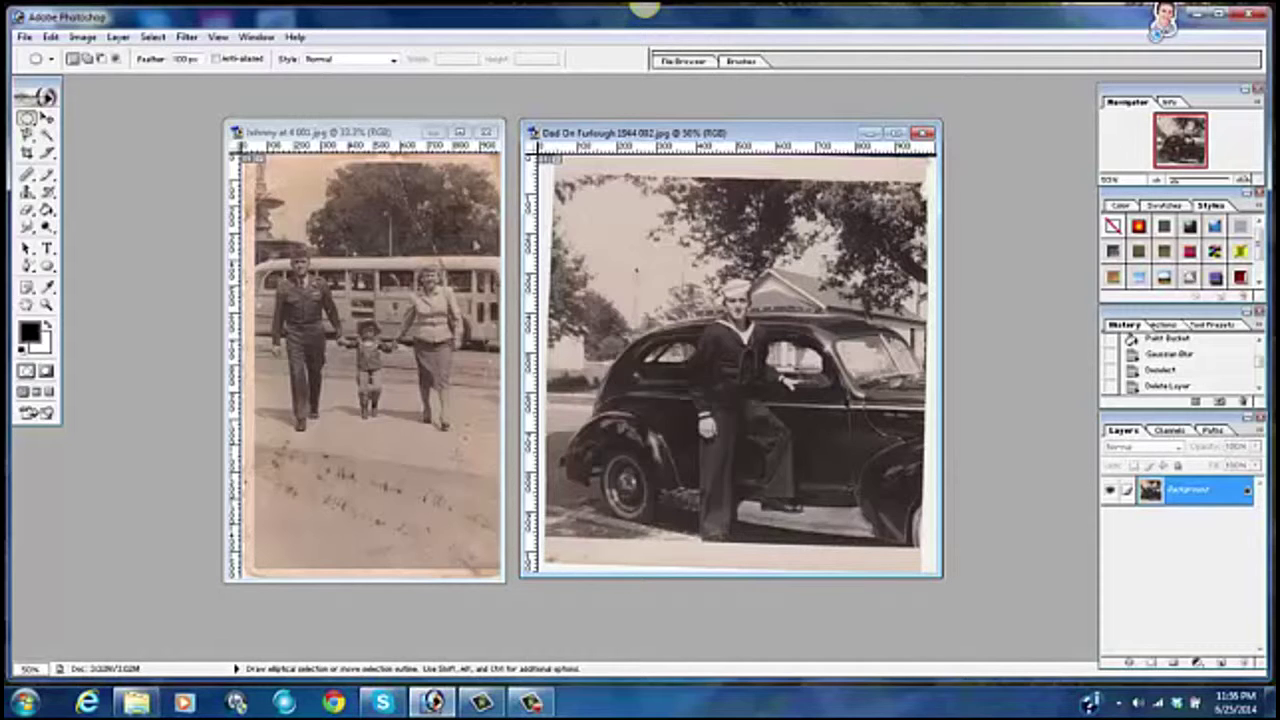
Minimize the family street photo and view the sailor photo maximized before restoring its window
left_click(433, 133)
left_click(433, 133)
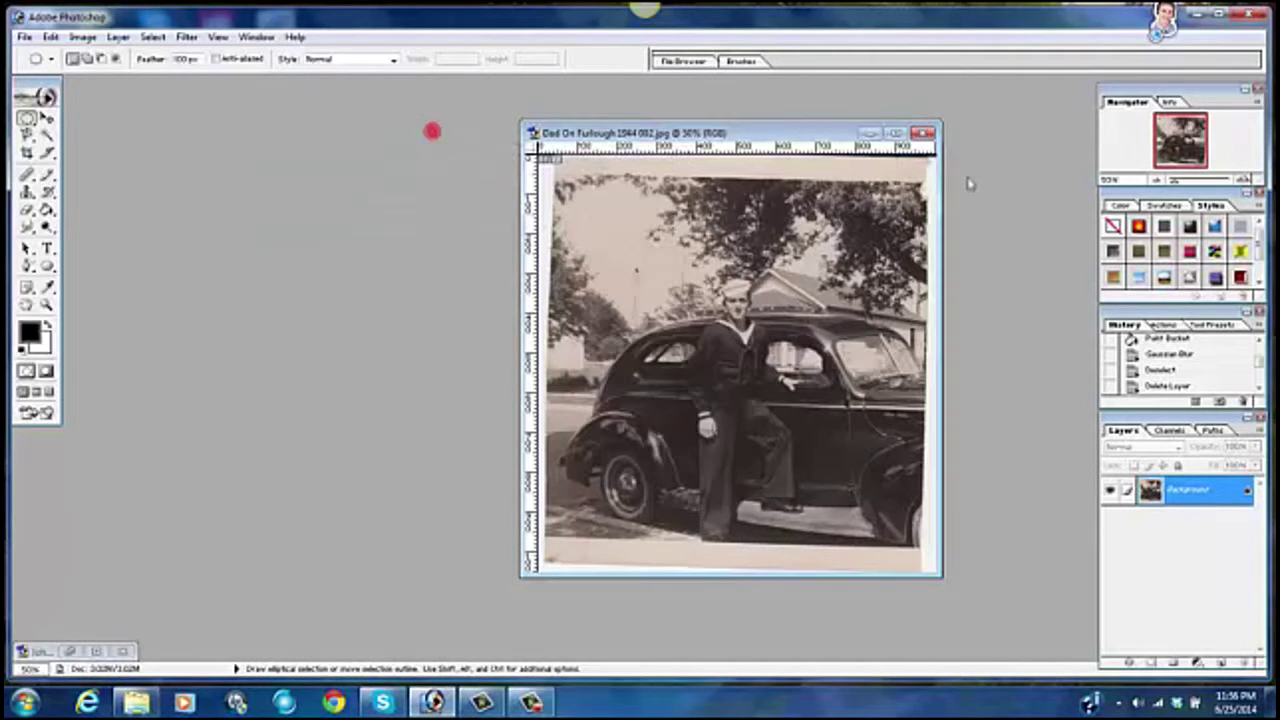
left_click(900, 132)
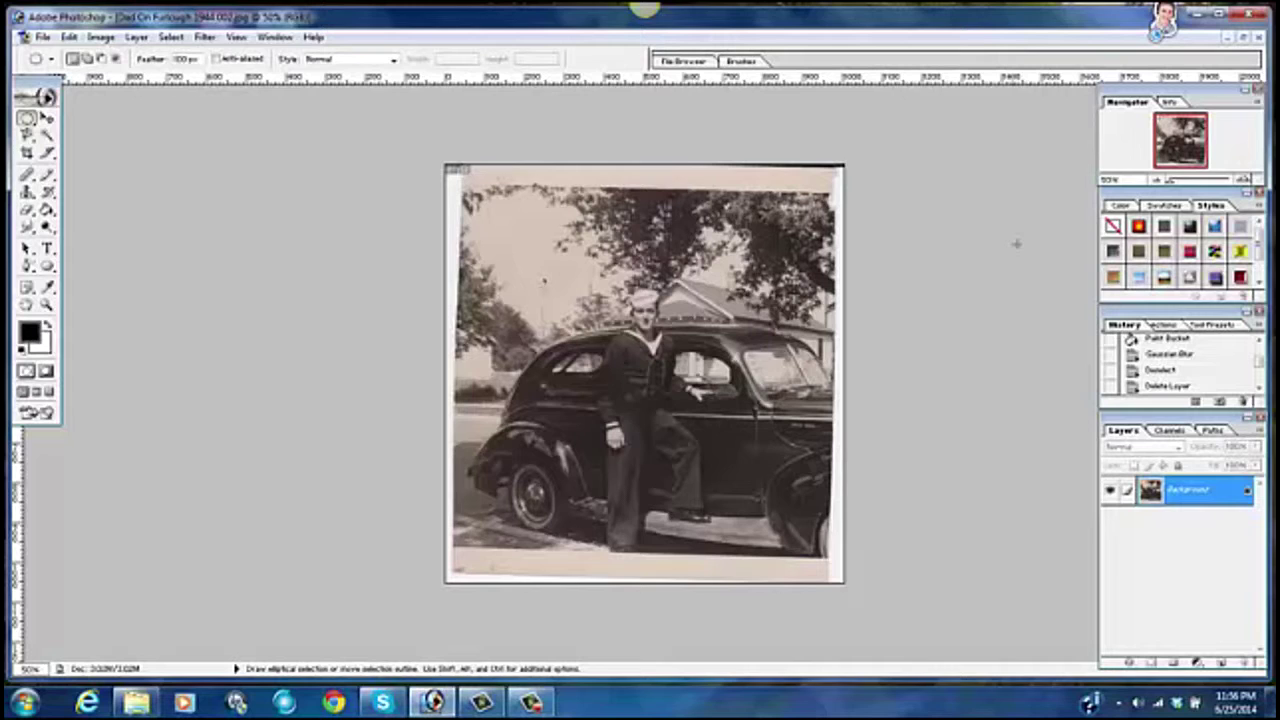
left_click(1242, 38)
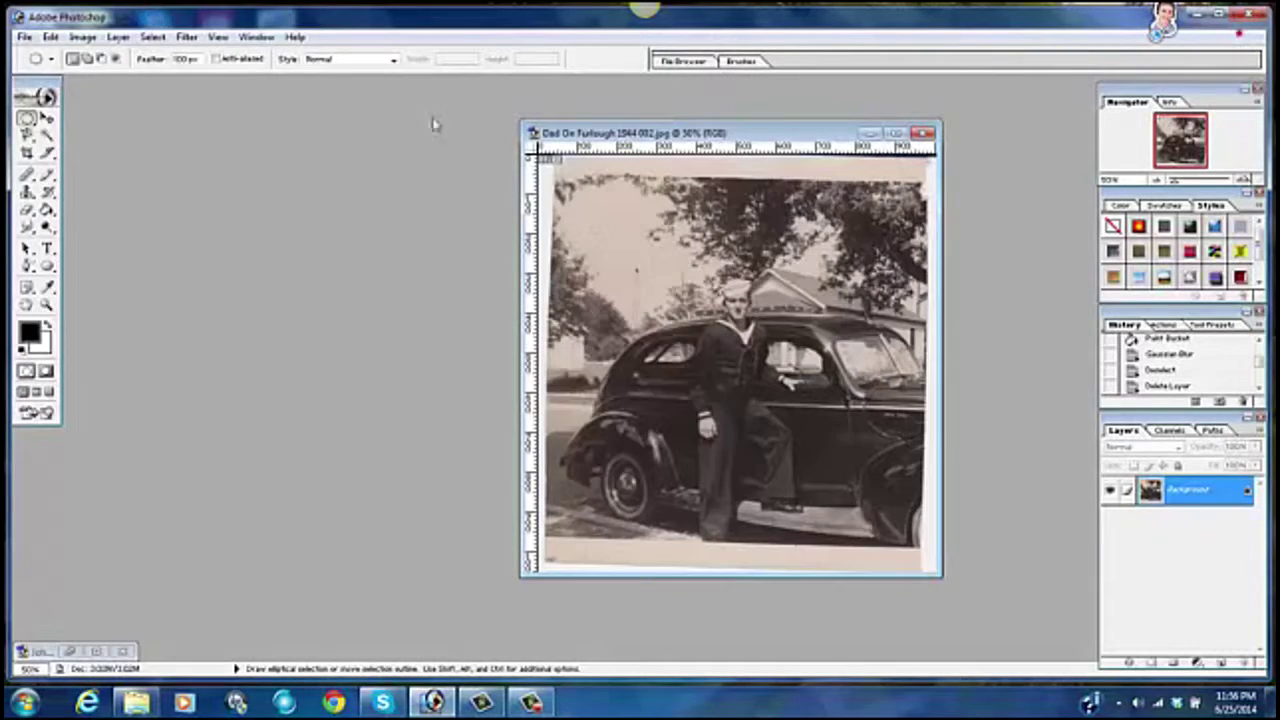
Duplicate the image Dad On Furlough 1944 002.jpg and close the original without saving changes
right_click(762, 134)
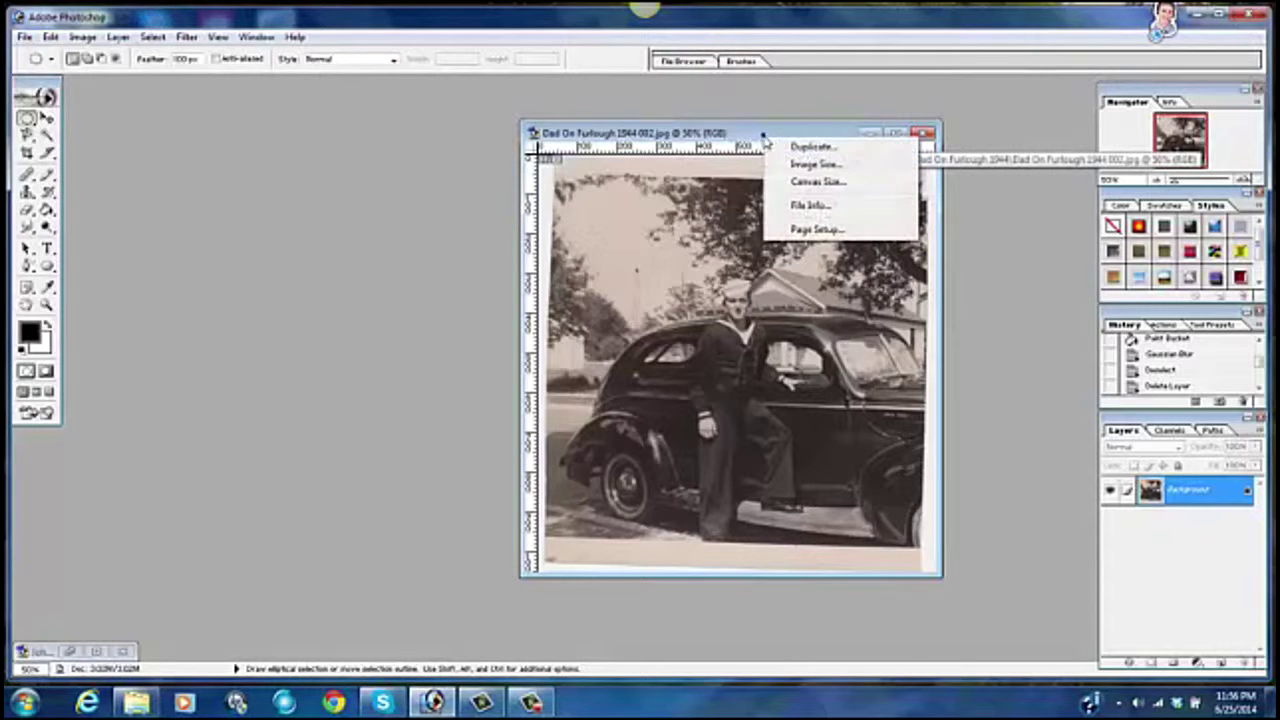
left_click(800, 147)
left_click(768, 336)
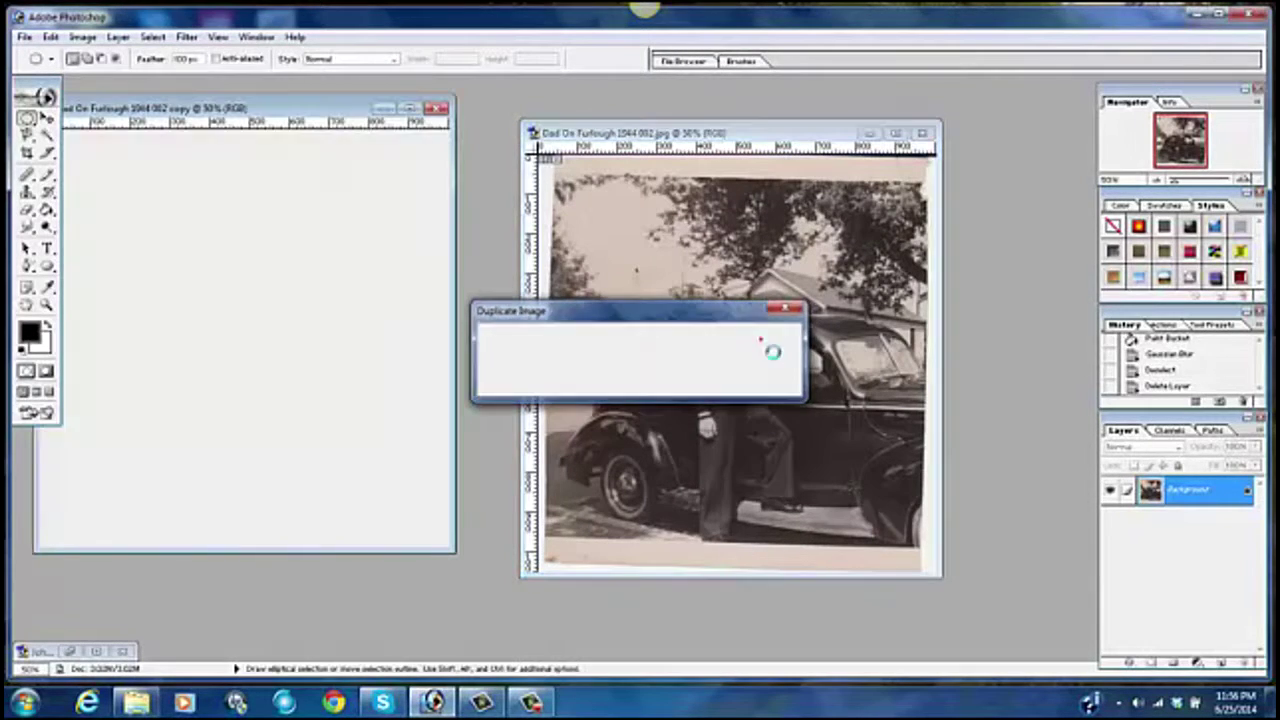
left_click(922, 133)
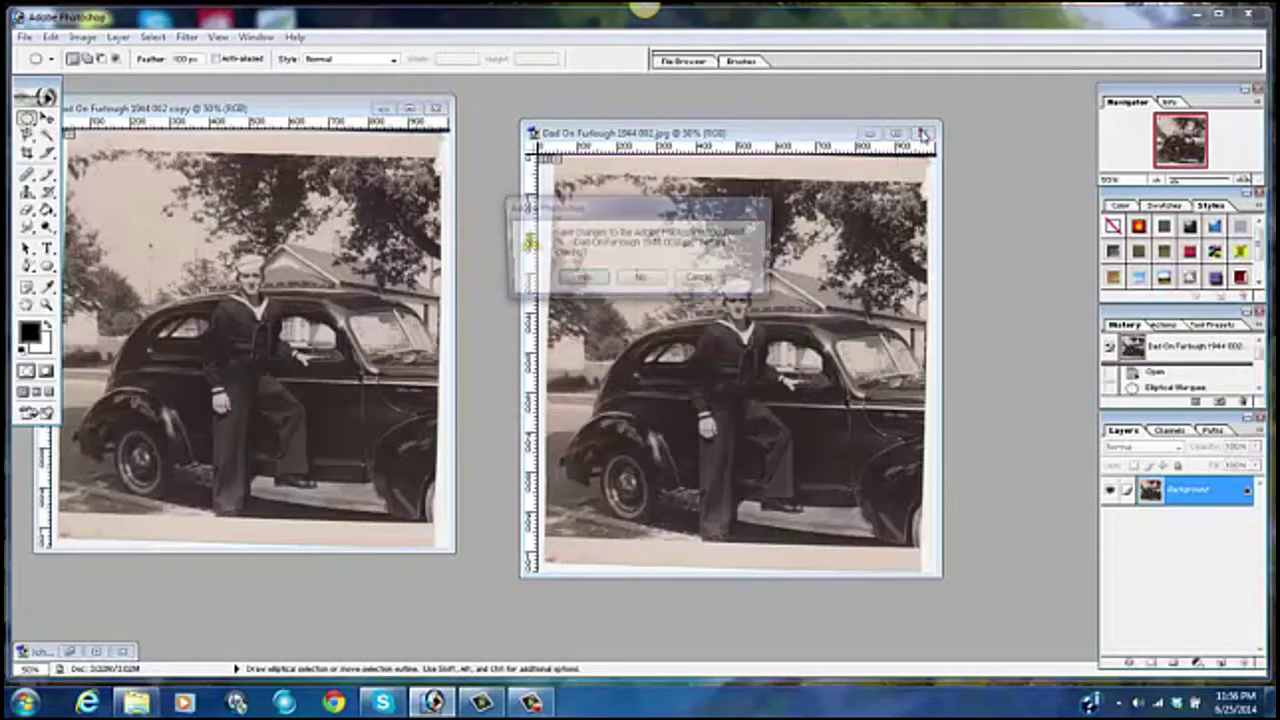
left_click(645, 281)
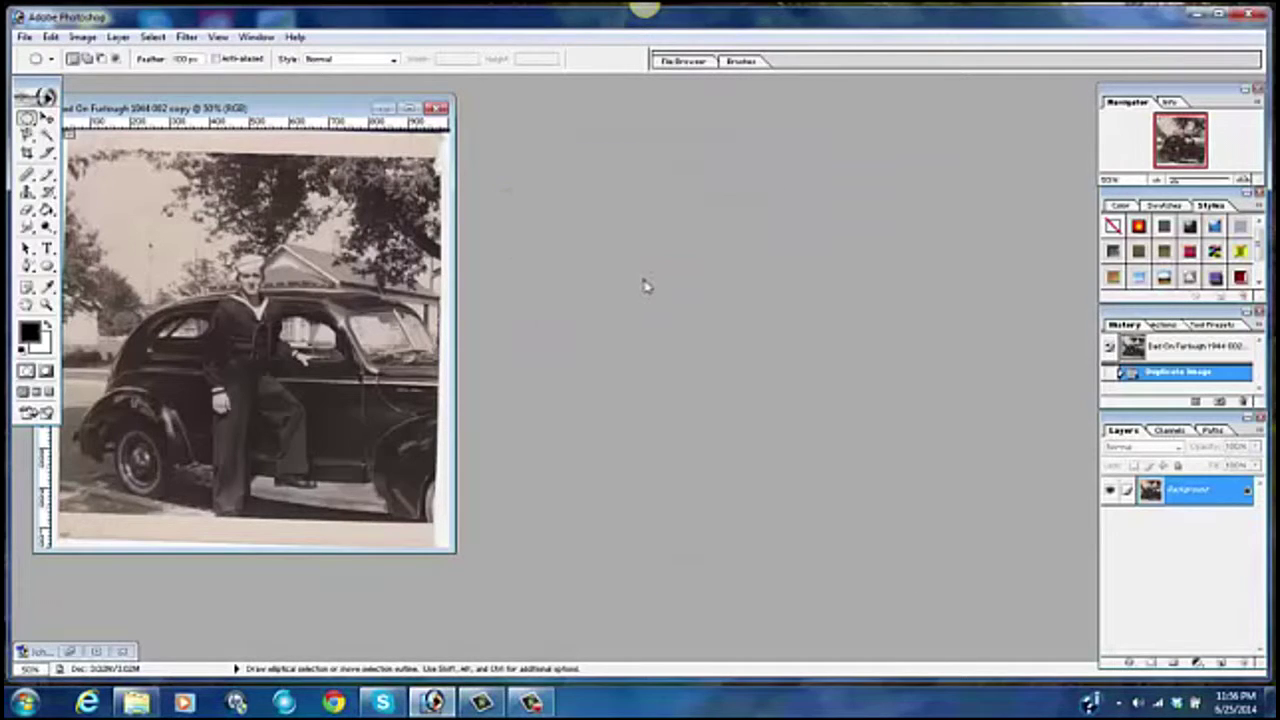
Maximize the duplicate photo and draw a large elliptical marquee selection around the sailor and the car
left_click_drag(293, 108, 632, 123)
left_click(746, 118)
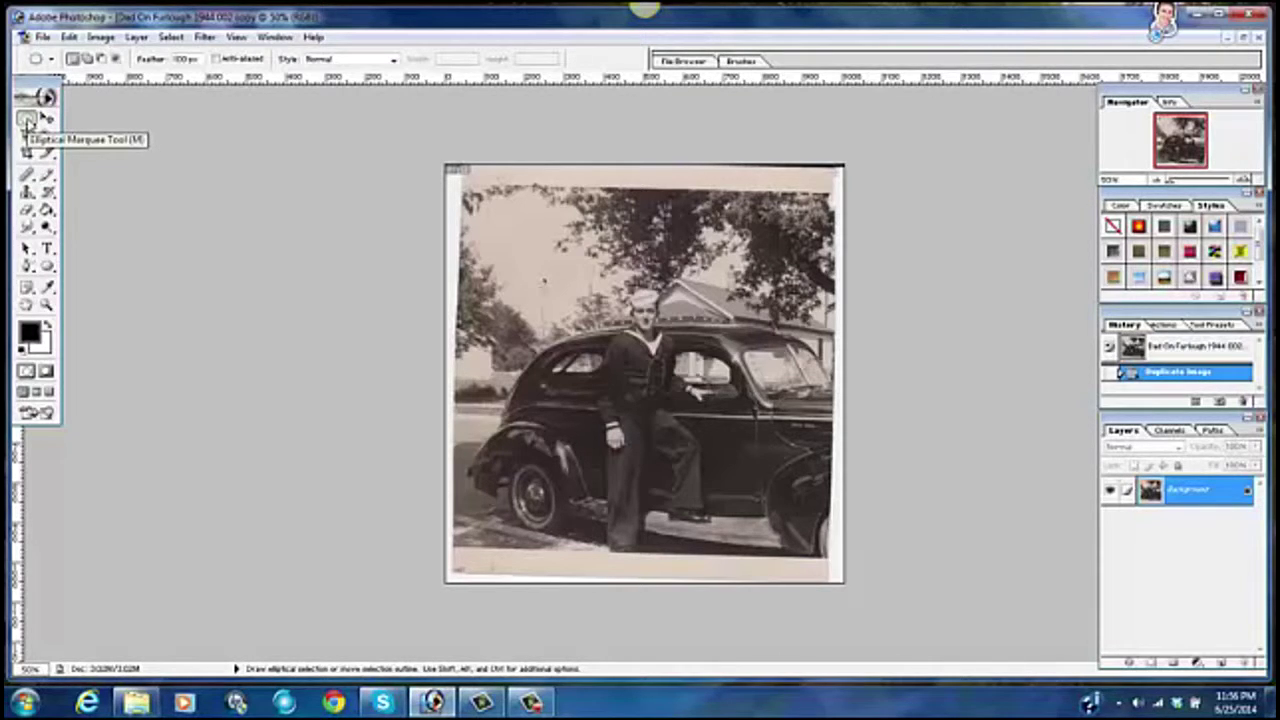
left_click_drag(27, 121, 90, 140)
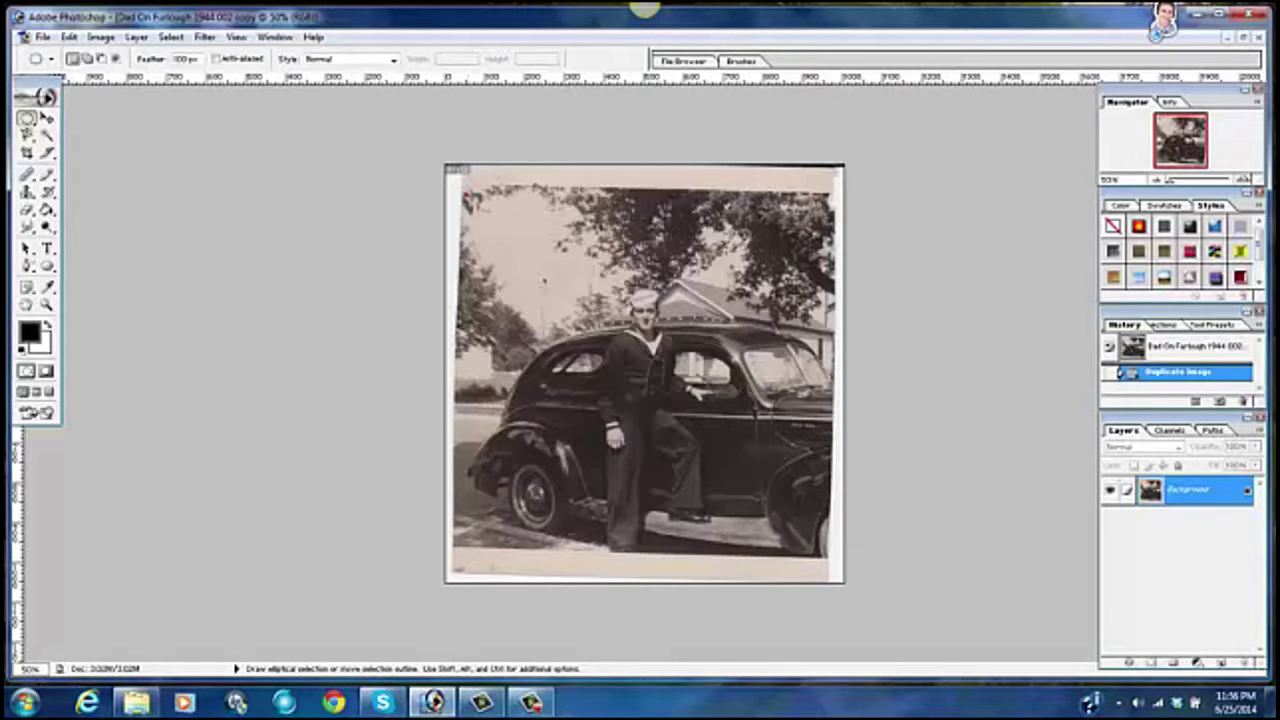
left_click_drag(462, 178, 831, 540)
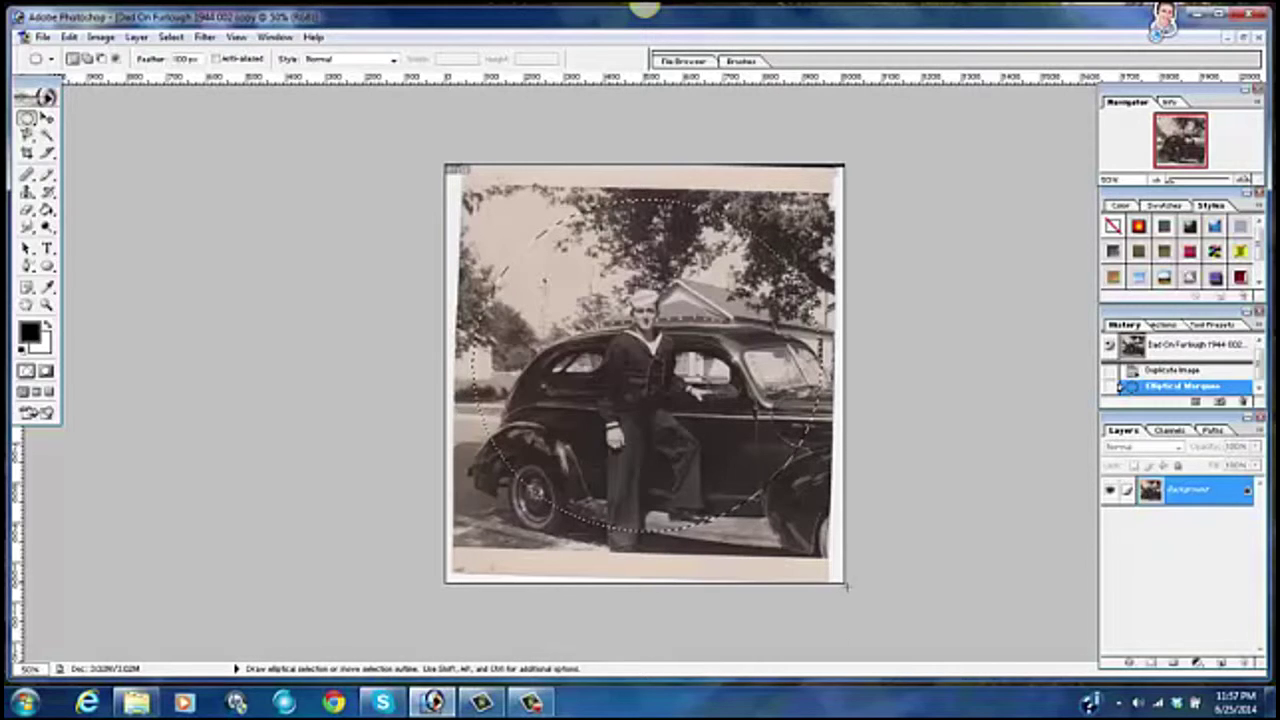
Transform the elliptical selection to about 106% width and 108% height so it reaches close to the photo's edges
left_click(168, 40)
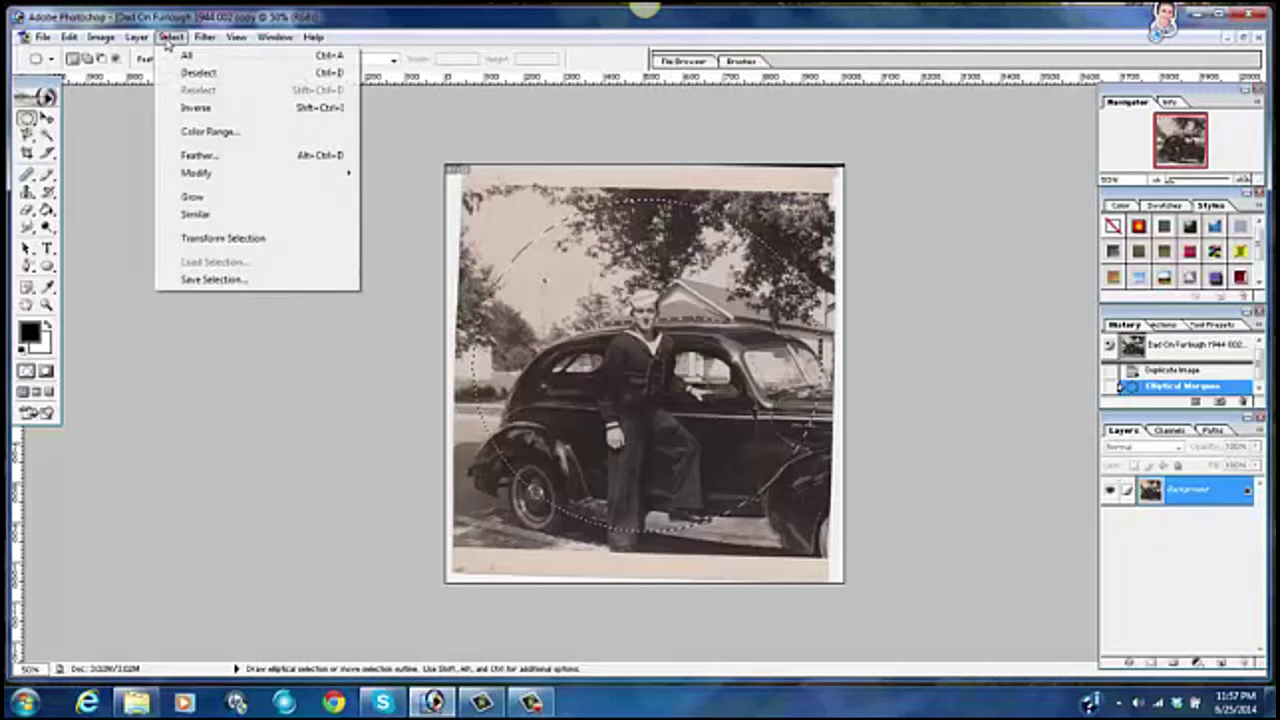
left_click(234, 240)
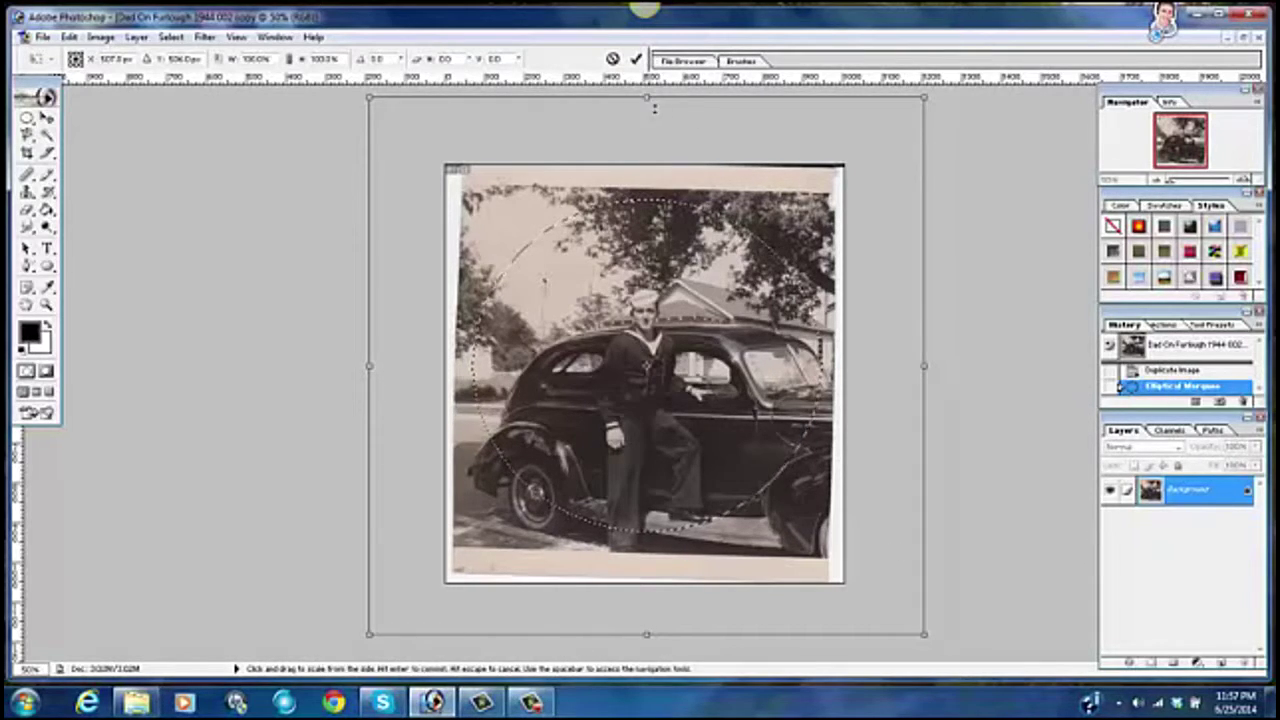
left_click_drag(651, 100, 650, 82)
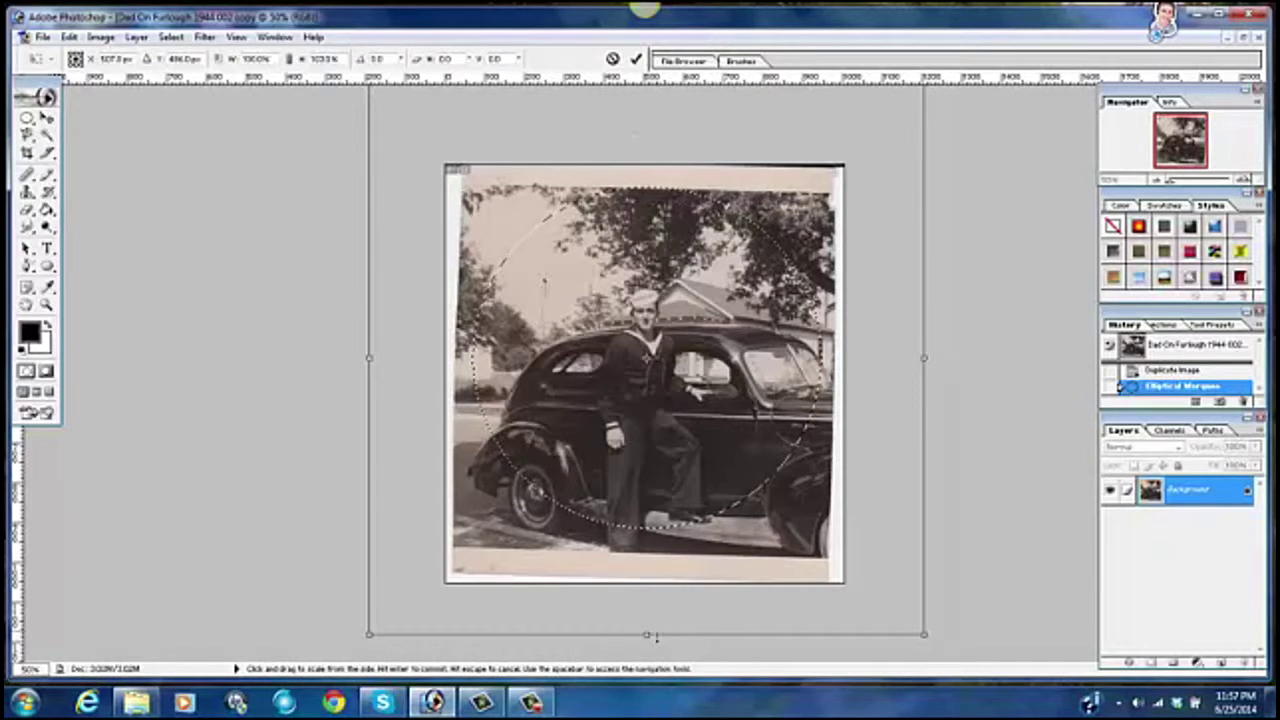
left_click_drag(647, 634, 651, 664)
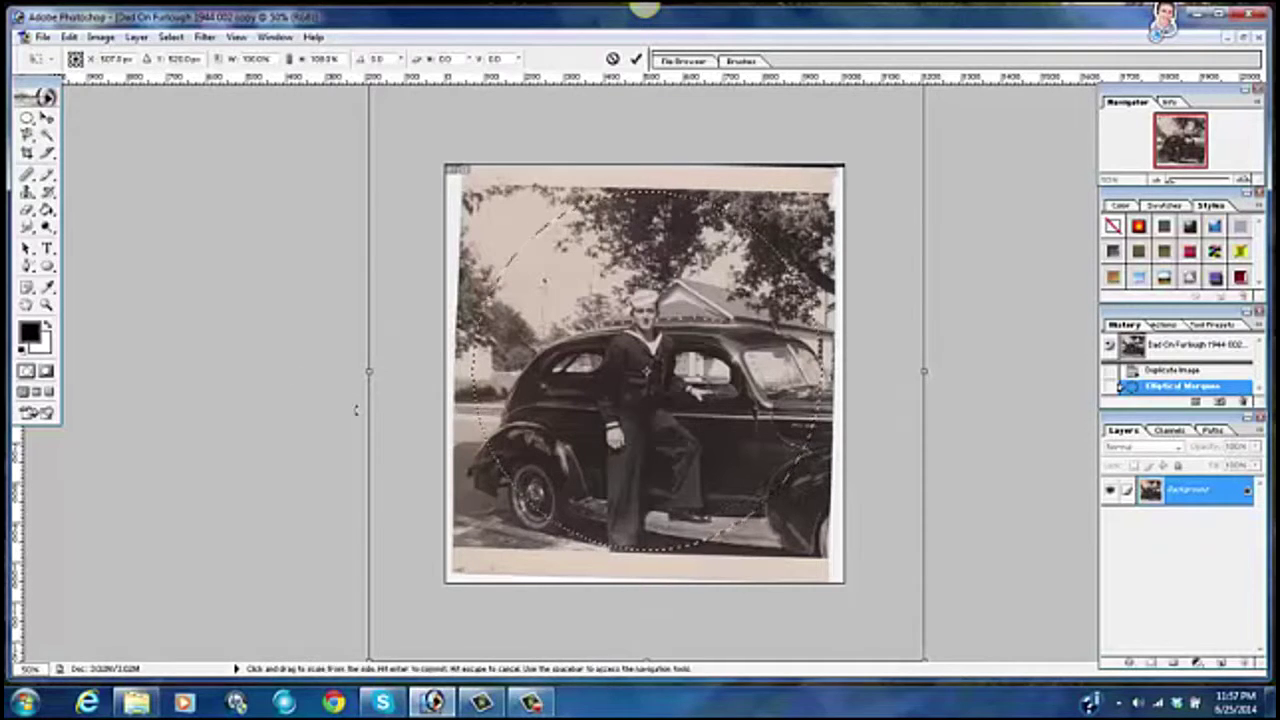
left_click_drag(369, 374, 364, 379)
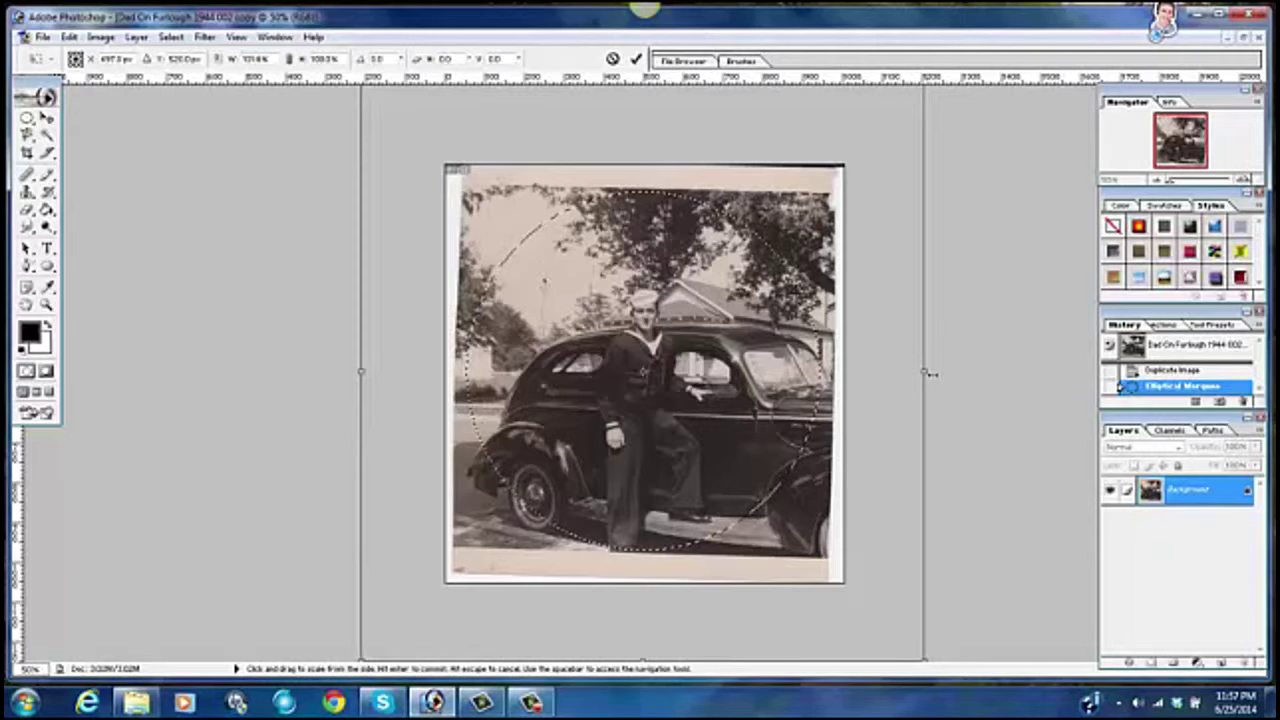
left_click_drag(932, 378, 947, 376)
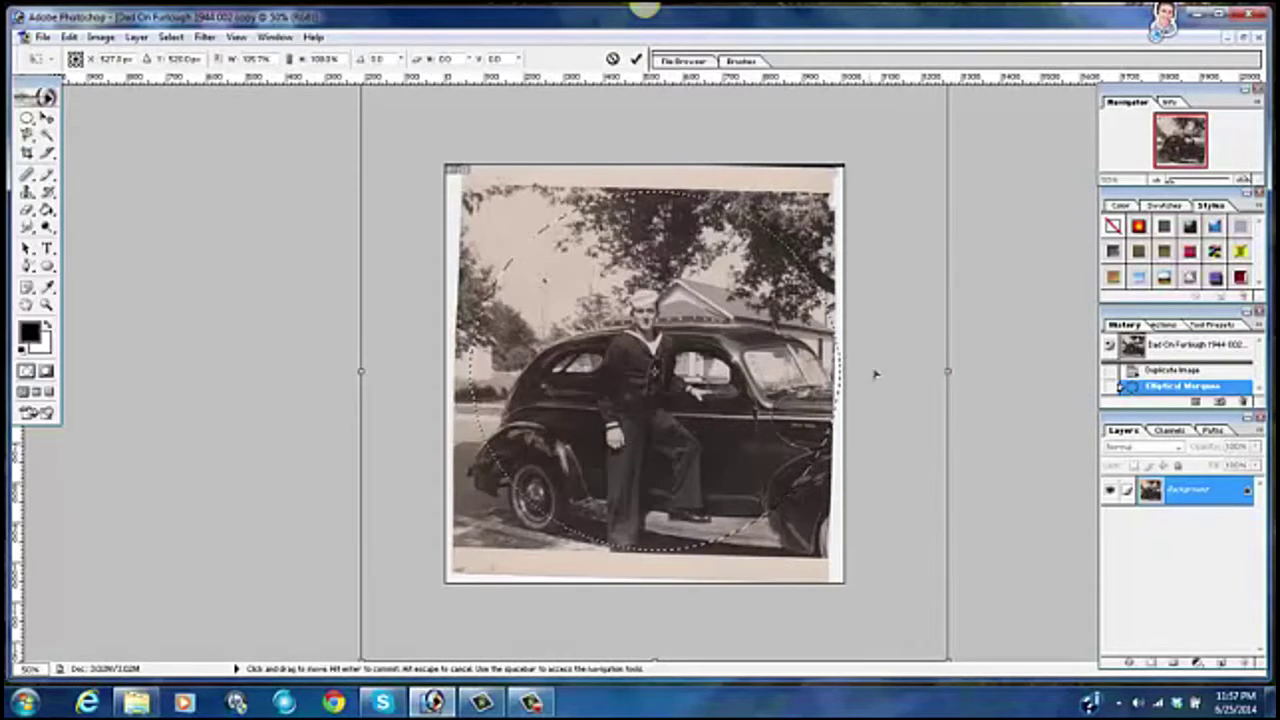
left_click_drag(952, 377, 948, 380)
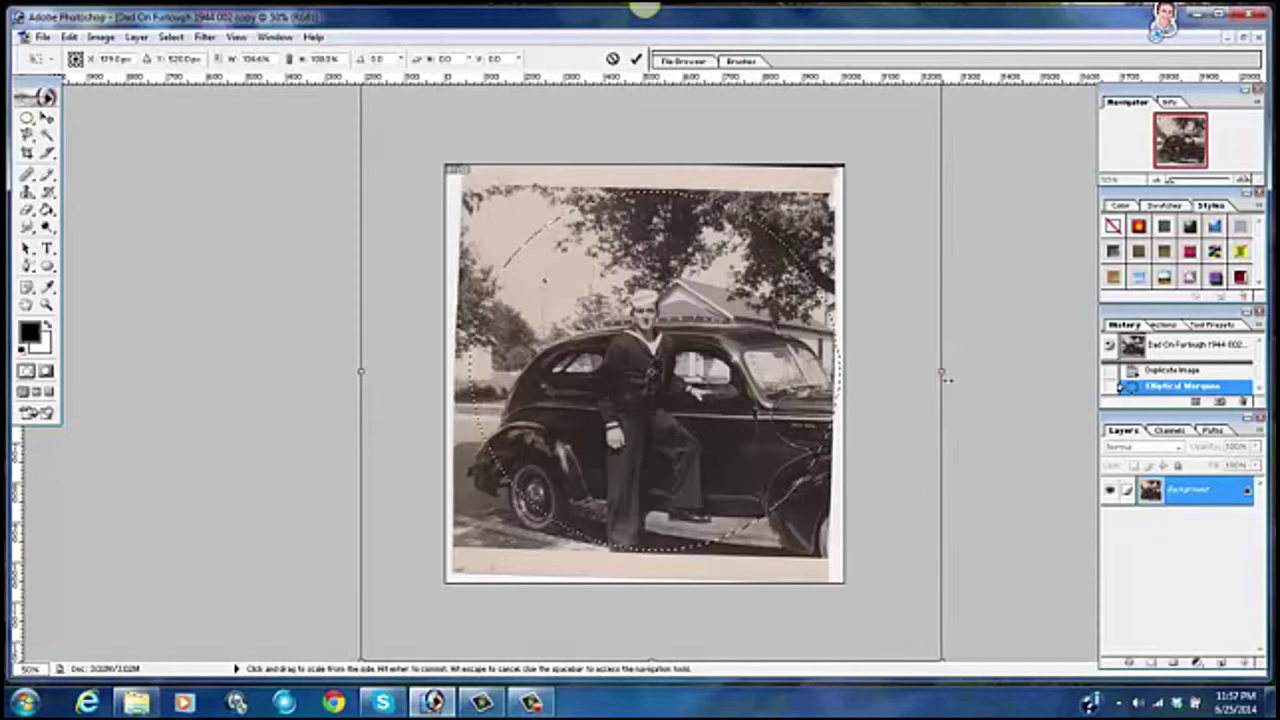
left_click_drag(368, 376, 354, 375)
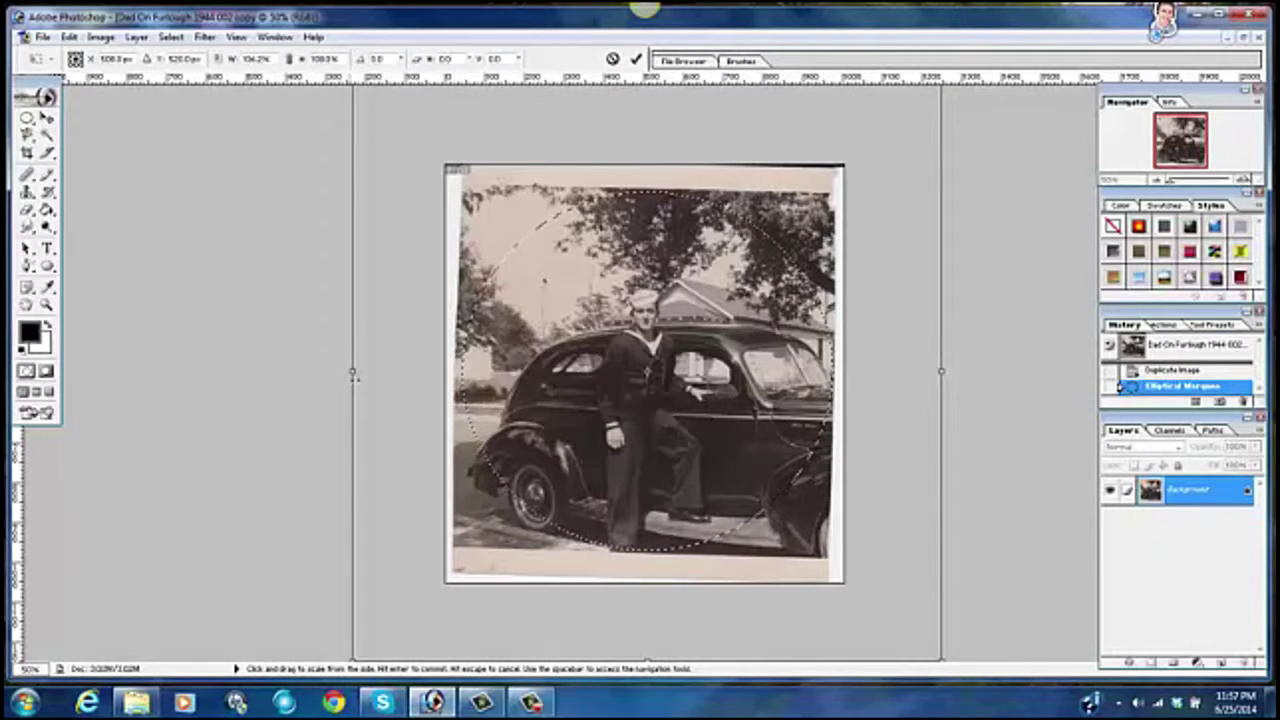
key("Return")
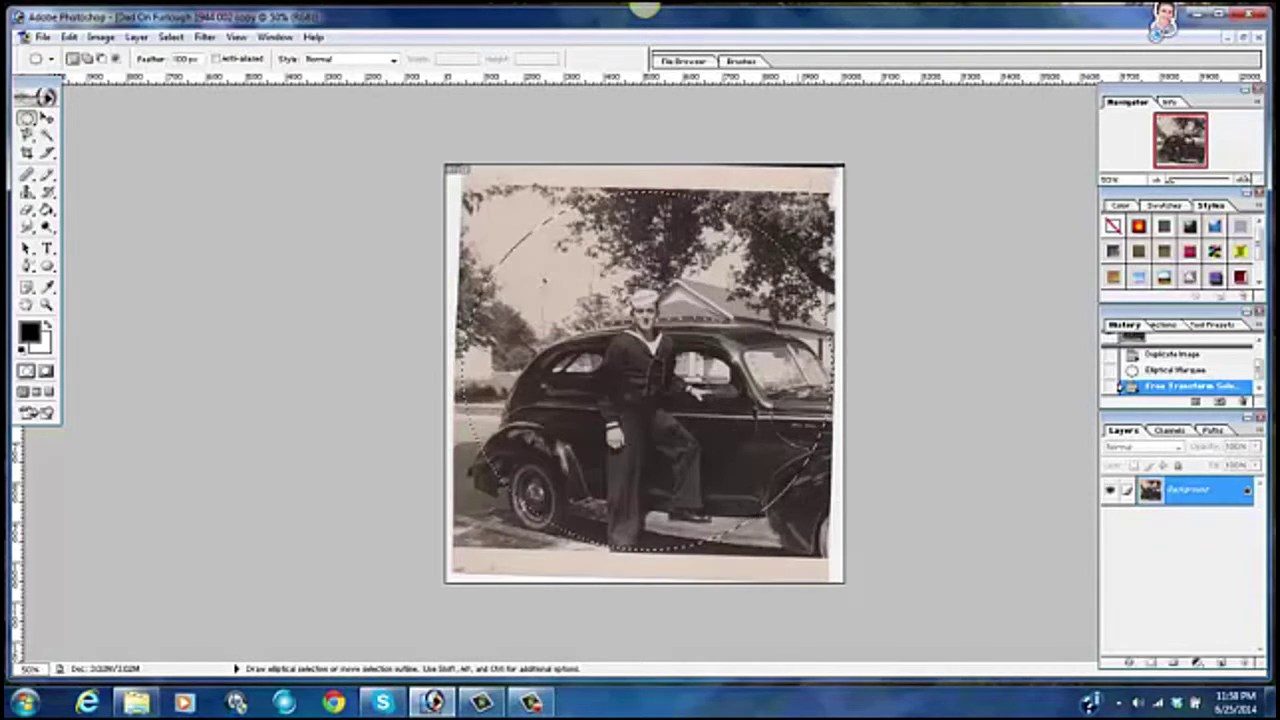
Invert the elliptical selection and fill it with the black foreground color on a new layer
right_click(797, 230)
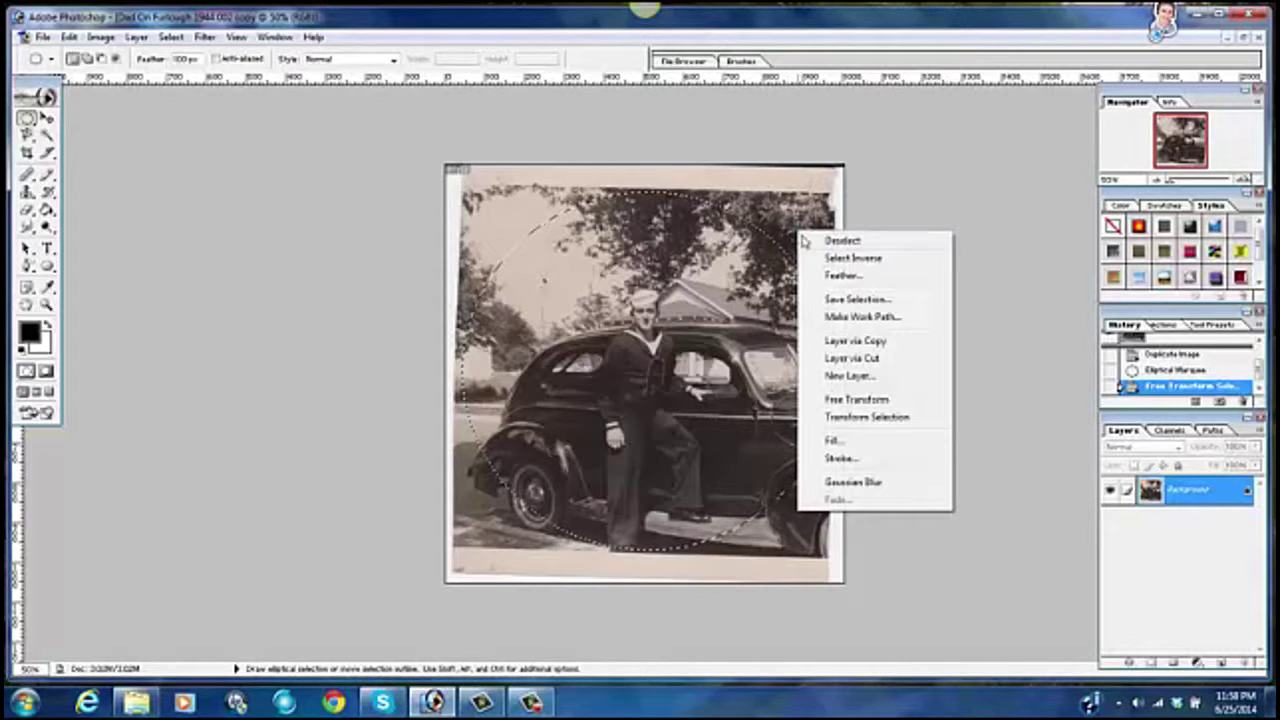
left_click(852, 258)
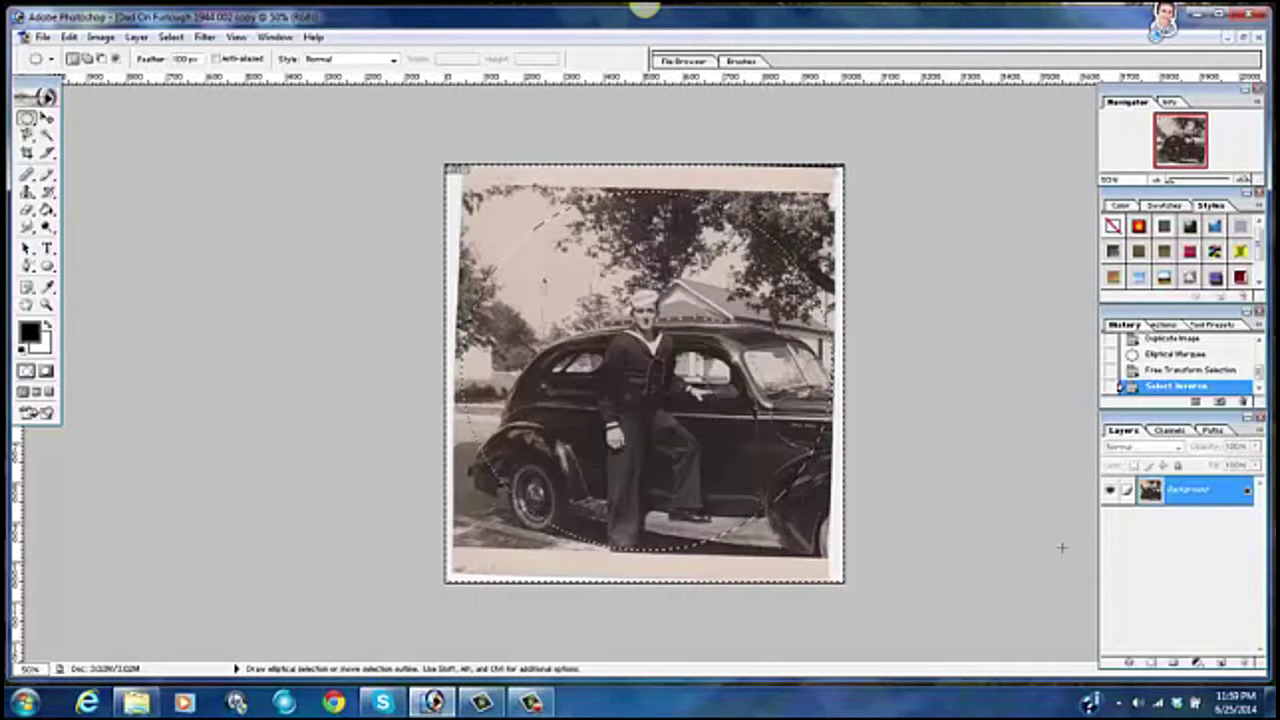
left_click(1226, 663)
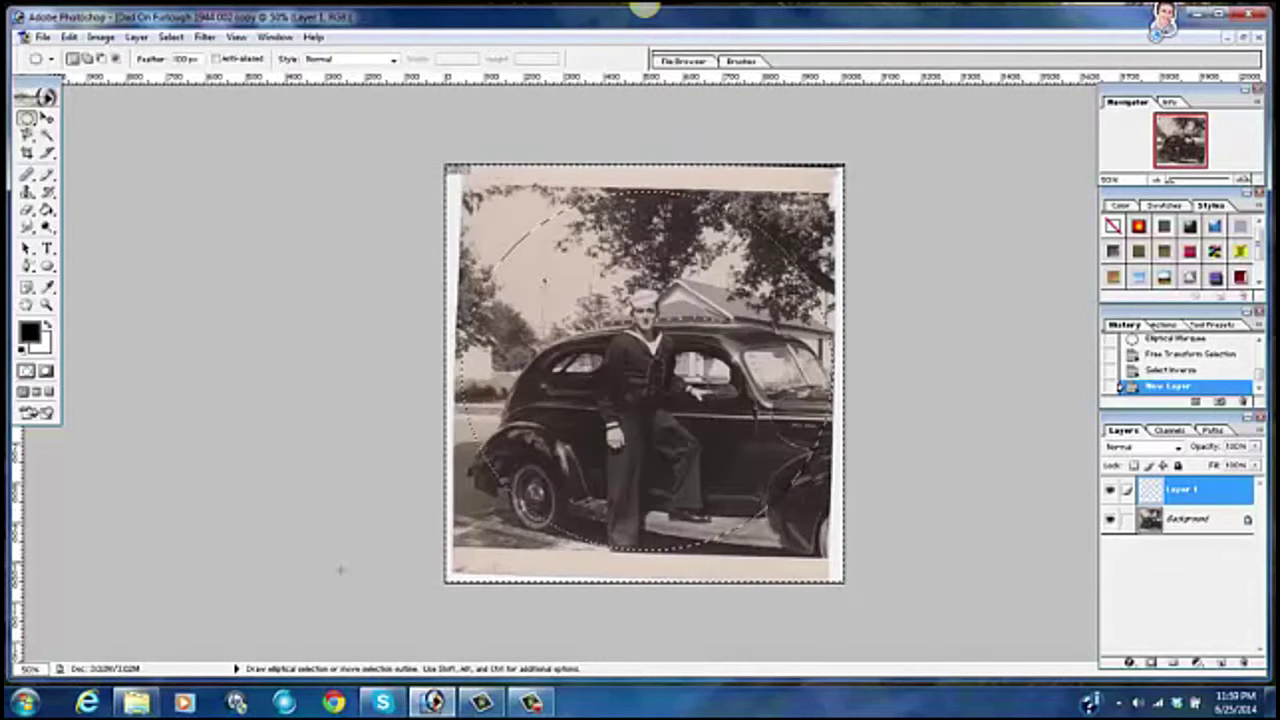
left_click(46, 210)
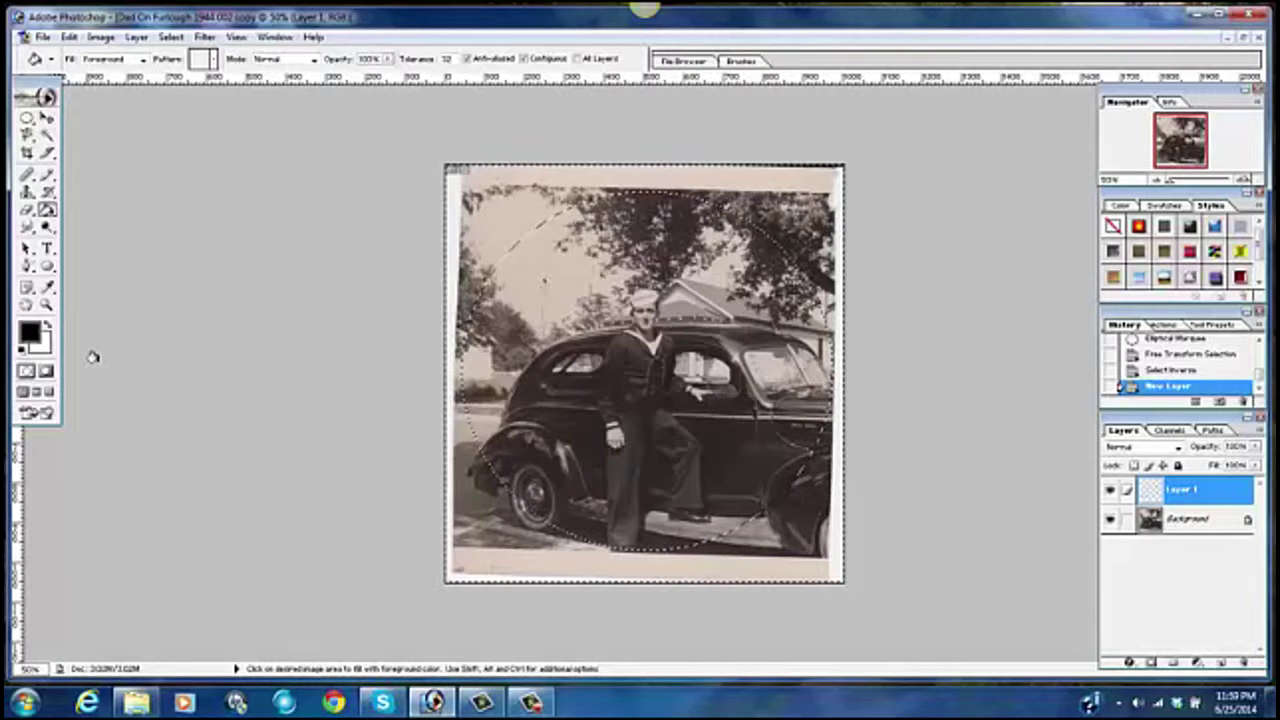
left_click(499, 220)
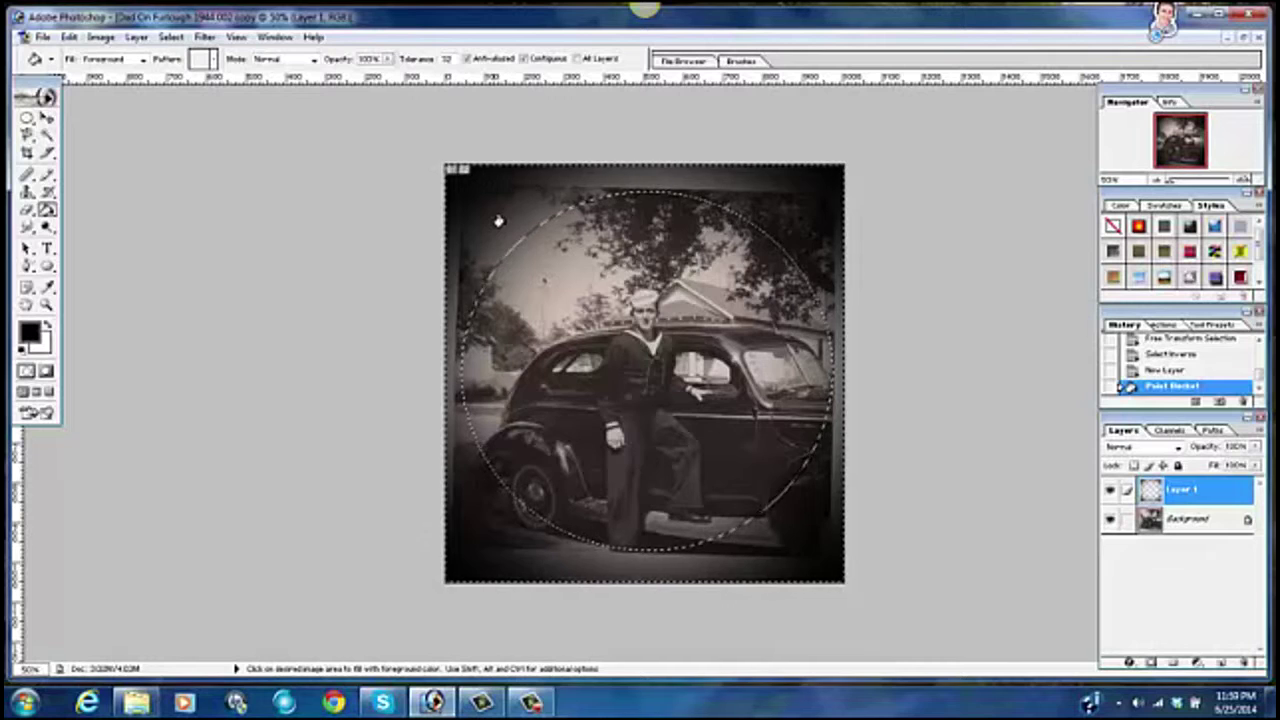
Try several Gaussian Blur strengths on the black vignette layer and apply the minimum radius of 0.1 pixels
left_click(203, 37)
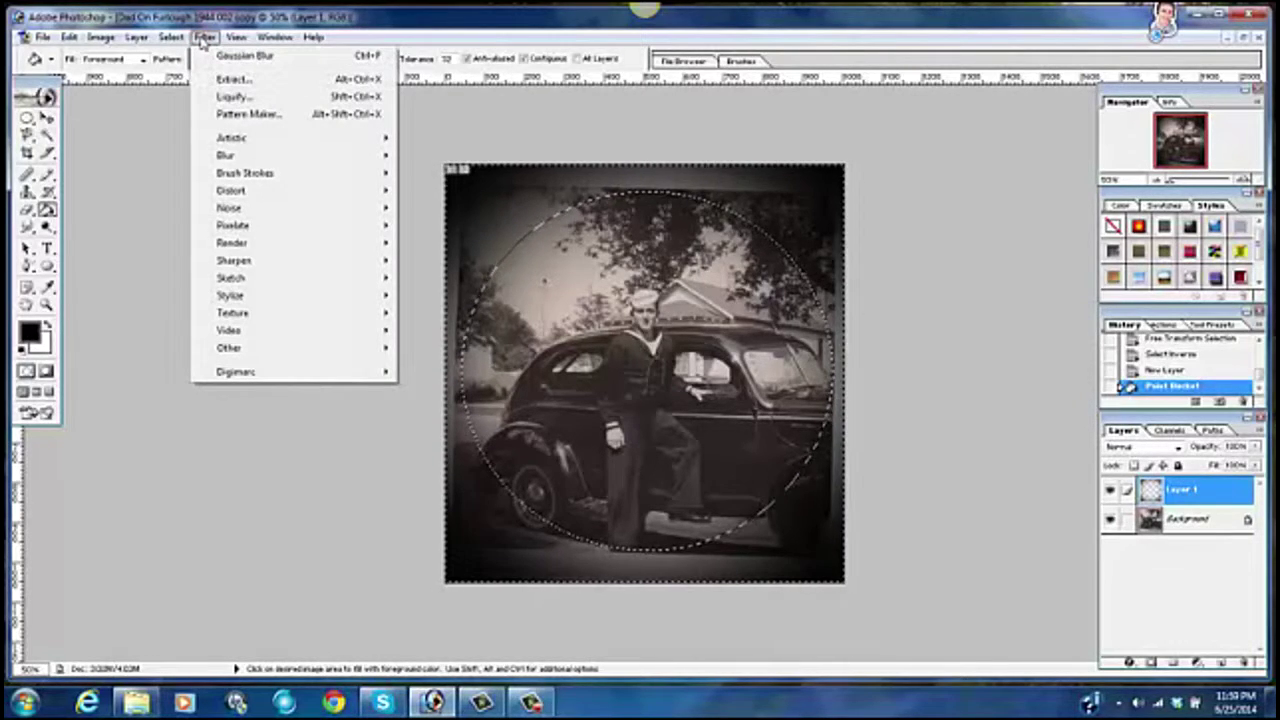
mouse_move(312, 162)
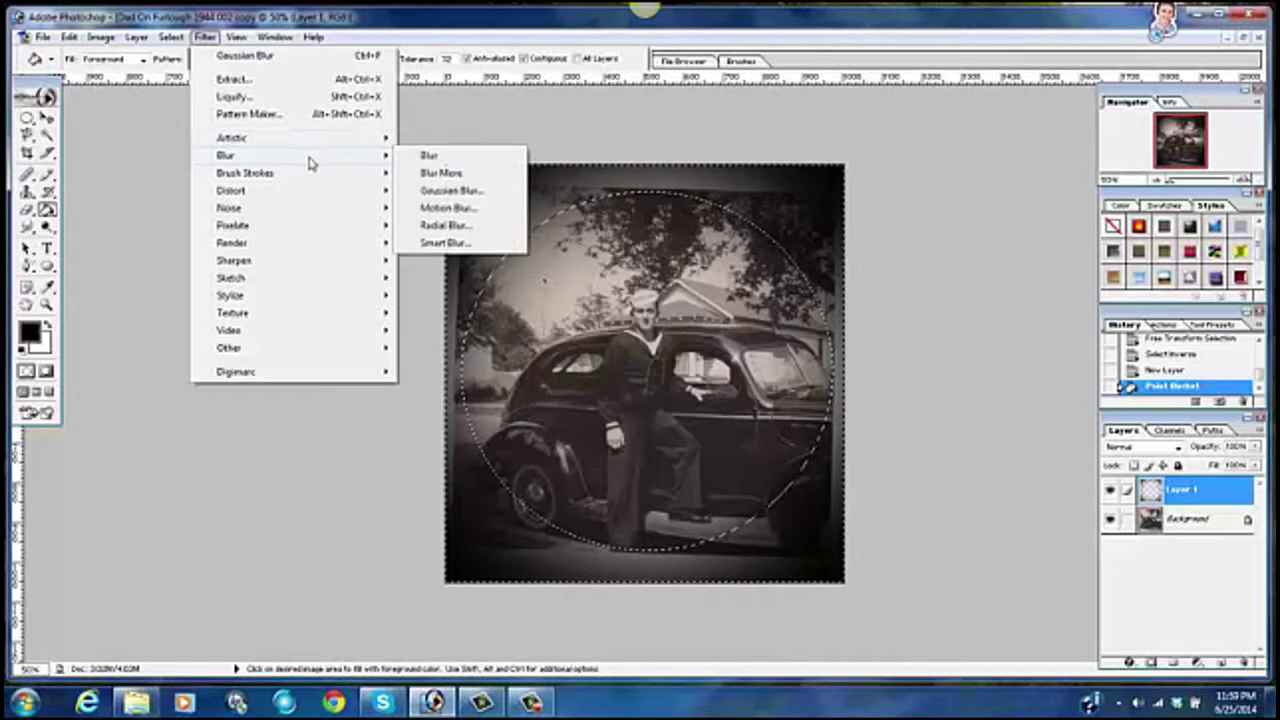
left_click(452, 190)
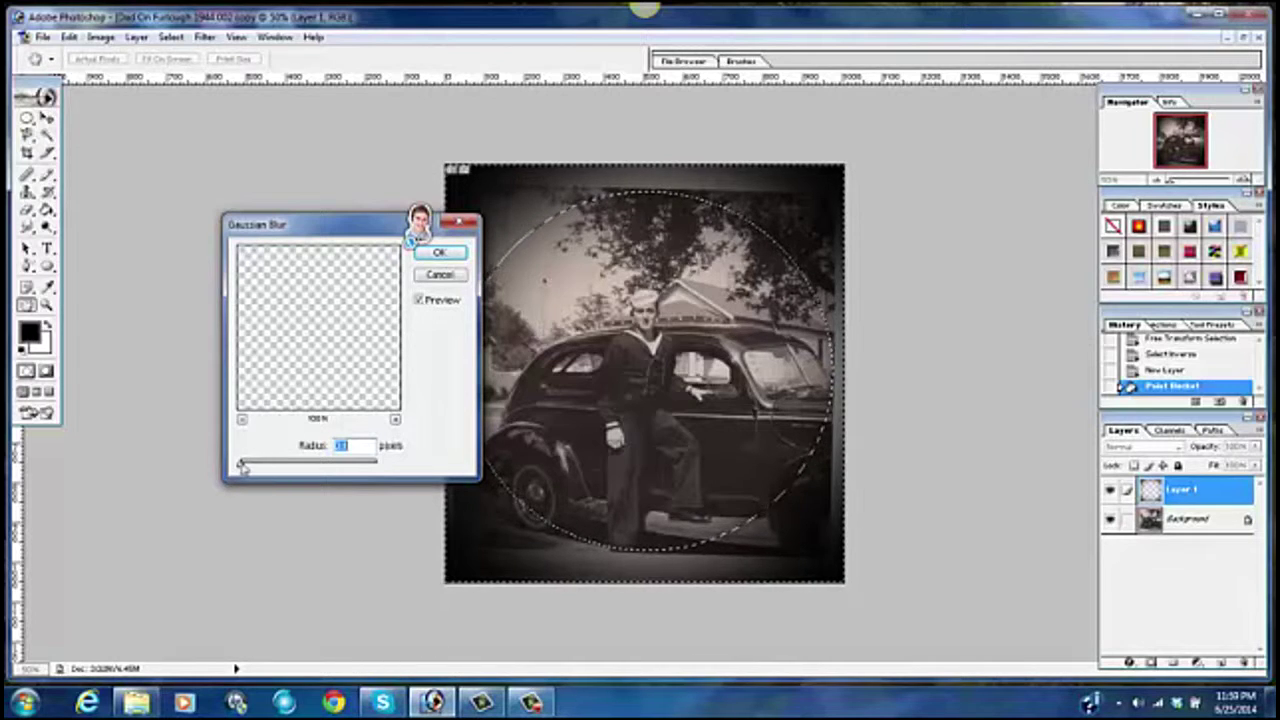
left_click_drag(241, 463, 378, 466)
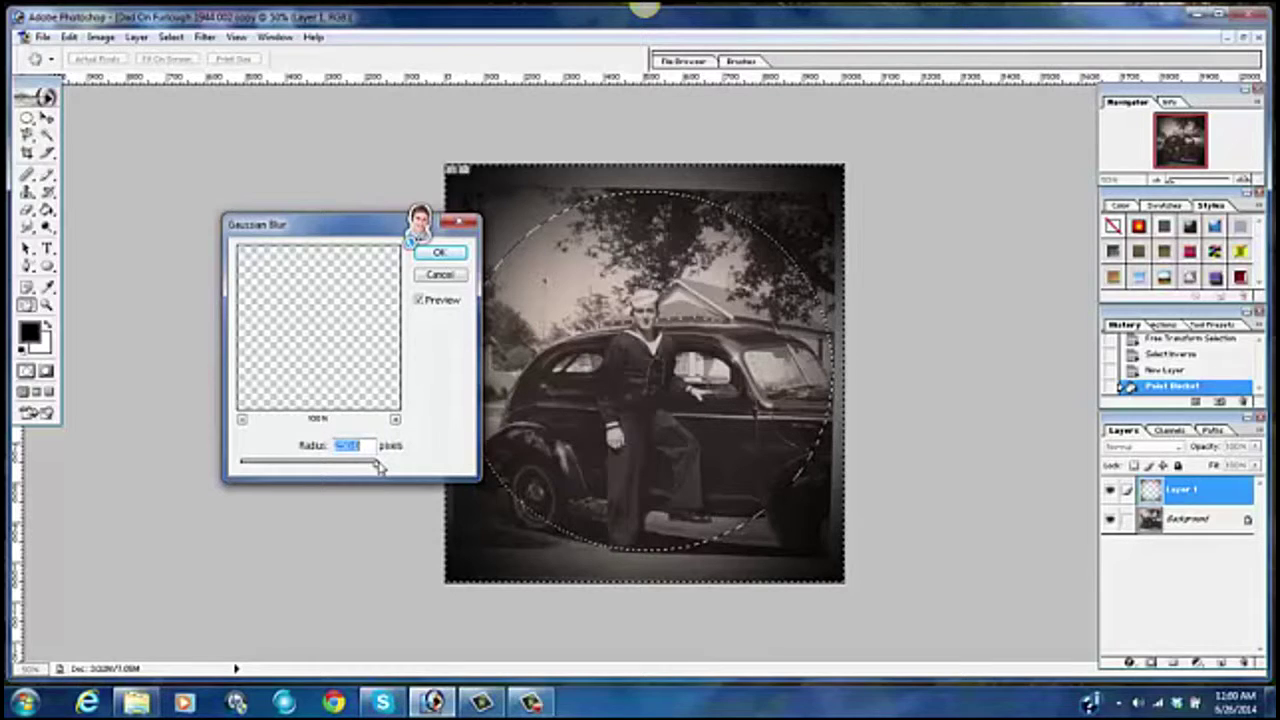
left_click_drag(377, 465, 283, 467)
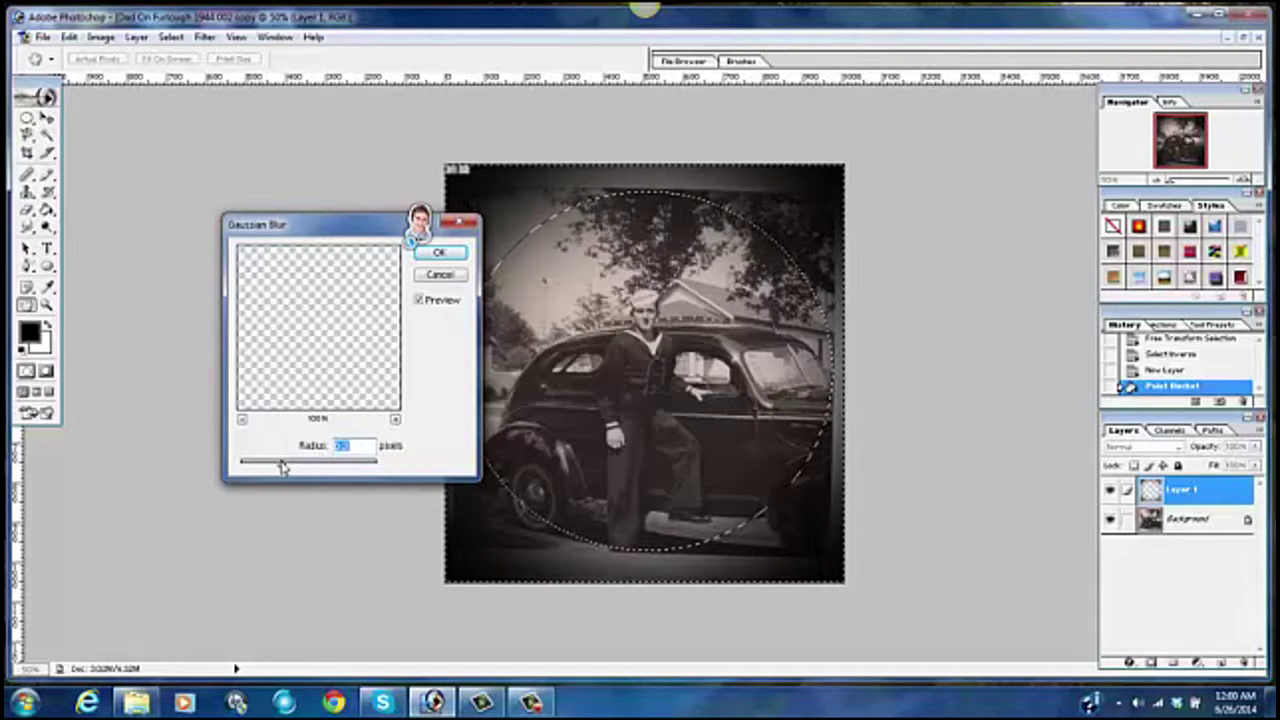
left_click_drag(282, 466, 241, 468)
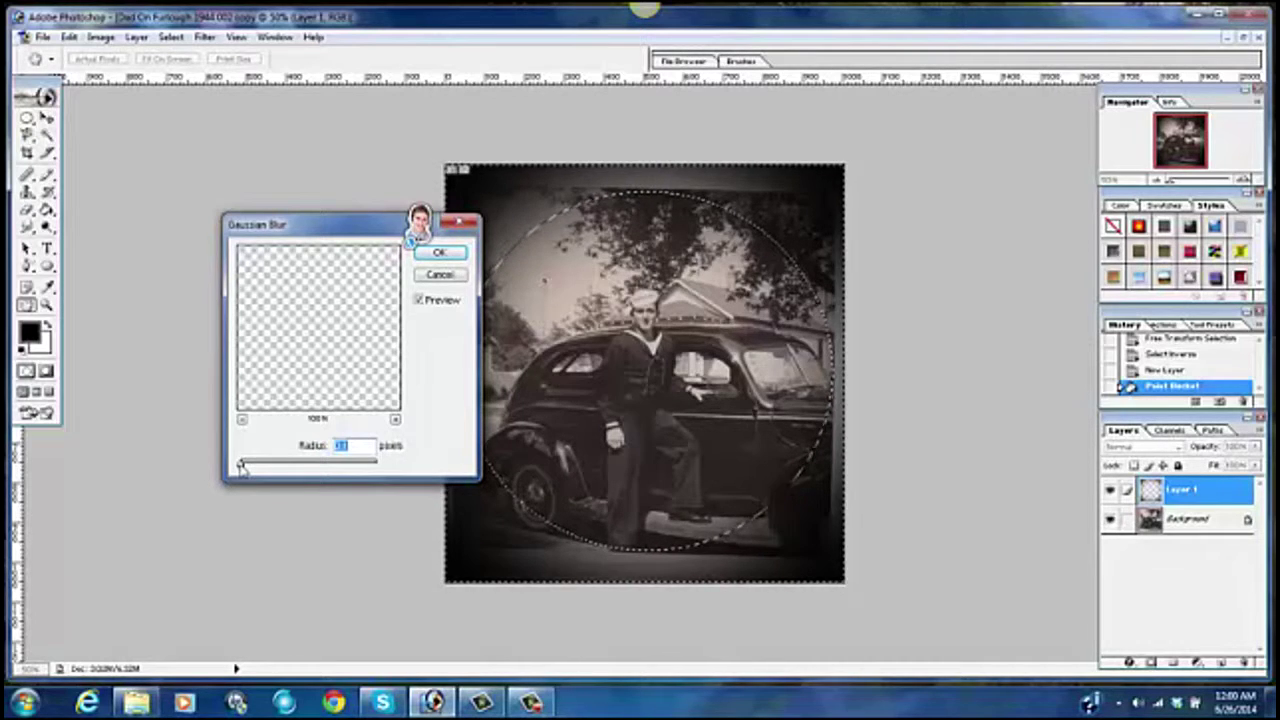
left_click(438, 252)
Deselect the area around the vignette and restore the duplicate photo to a floating window
key("v")
key("ctrl+d")
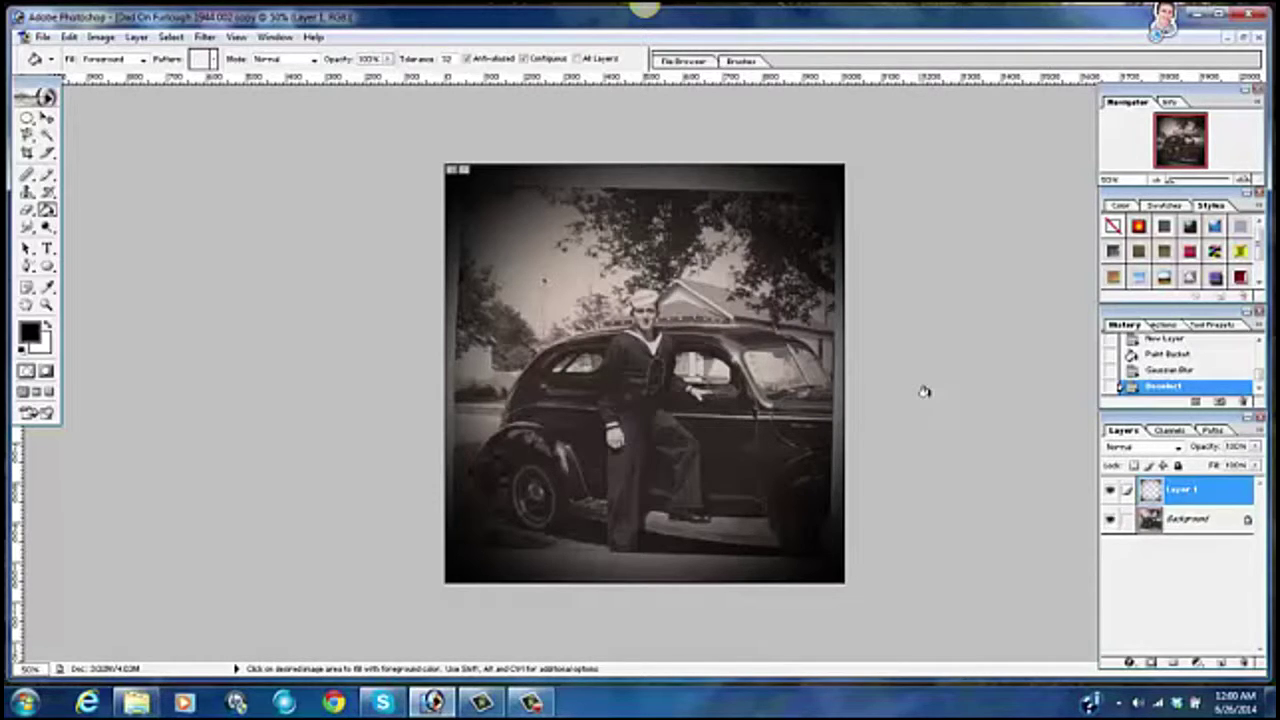
left_click(1242, 38)
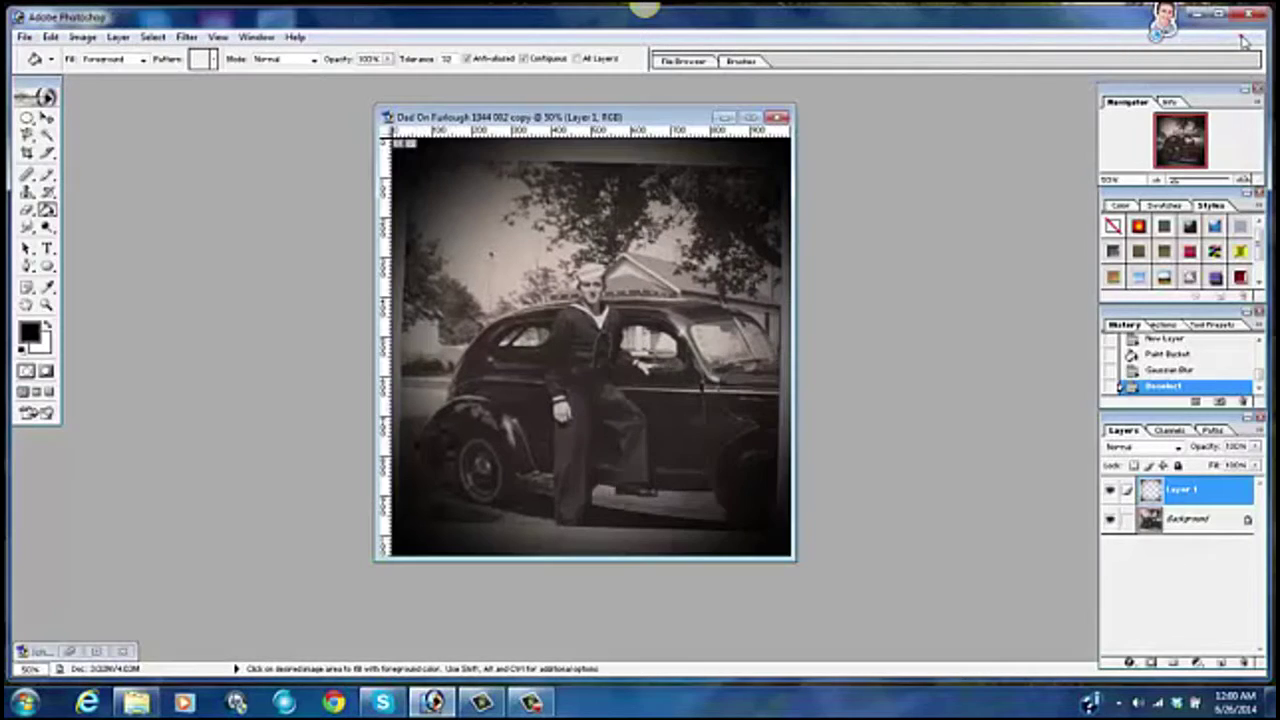
Bring up the street photo of the walking family and draw a 100 px feathered elliptical selection around the three people
left_click(722, 121)
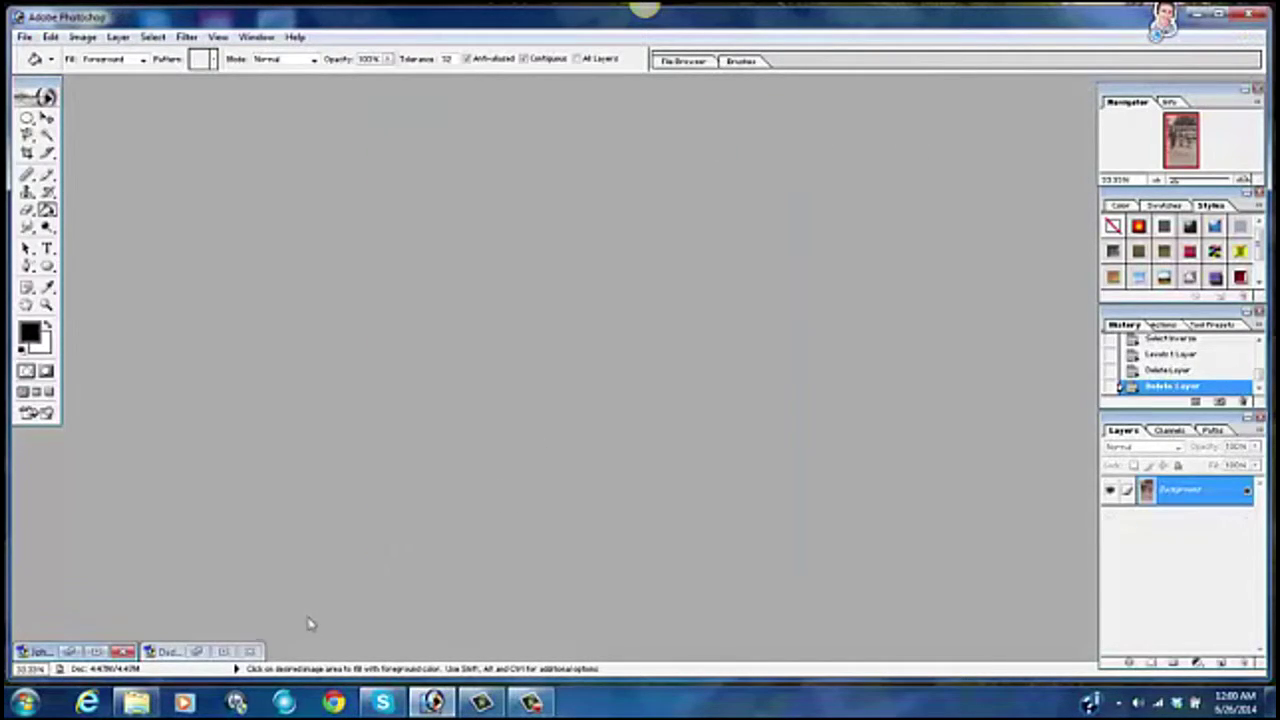
left_click(96, 651)
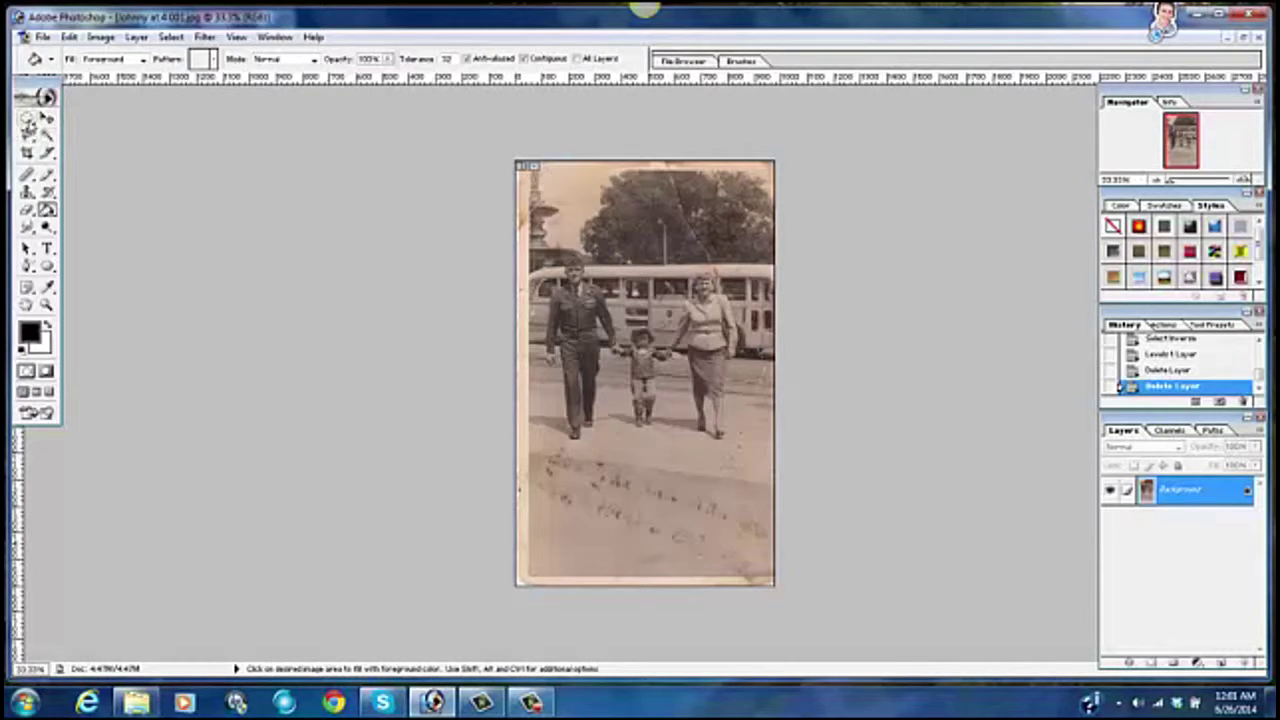
left_click(27, 118)
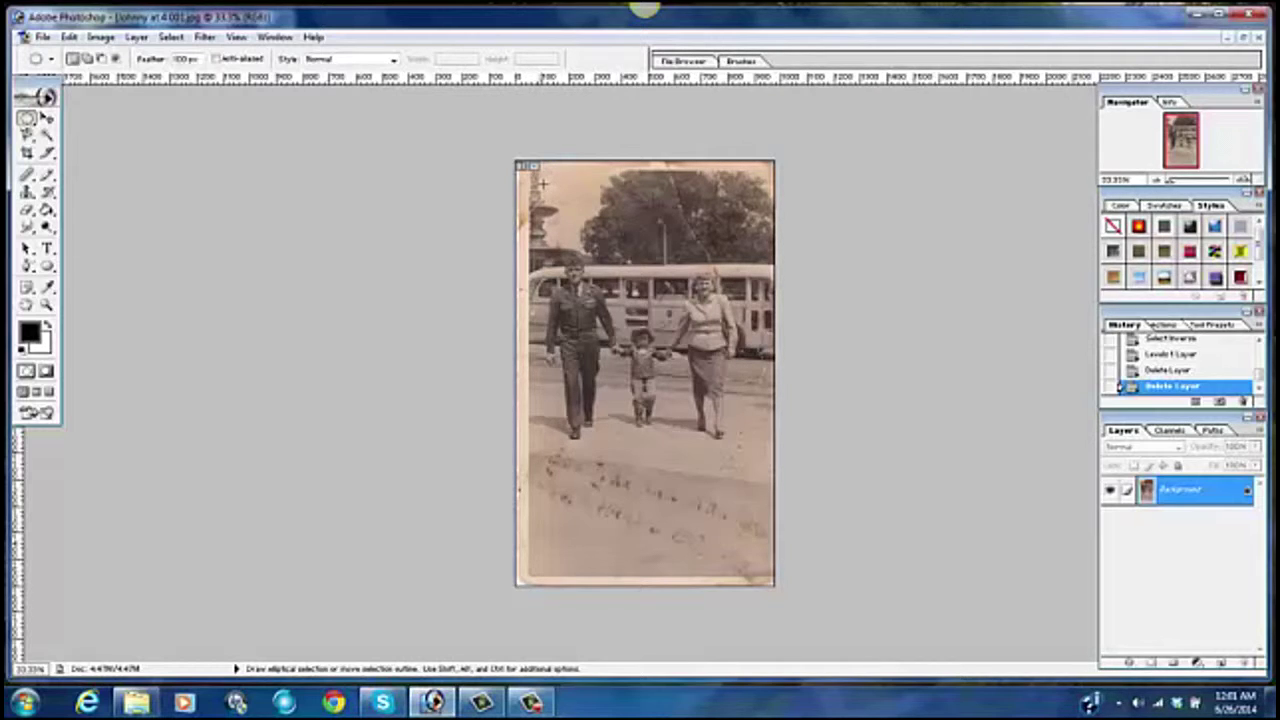
left_click_drag(539, 182, 766, 556)
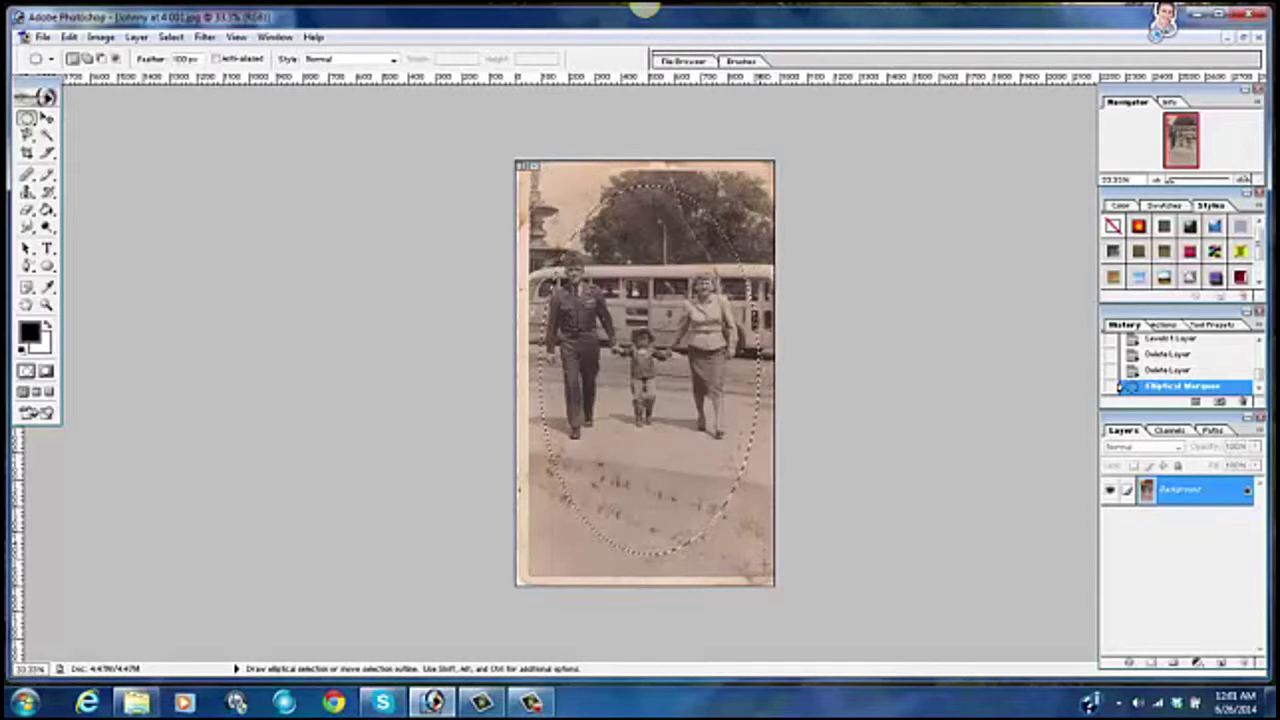
Transform the elliptical selection around the walking family to about 104% width and 101% height
left_click(171, 38)
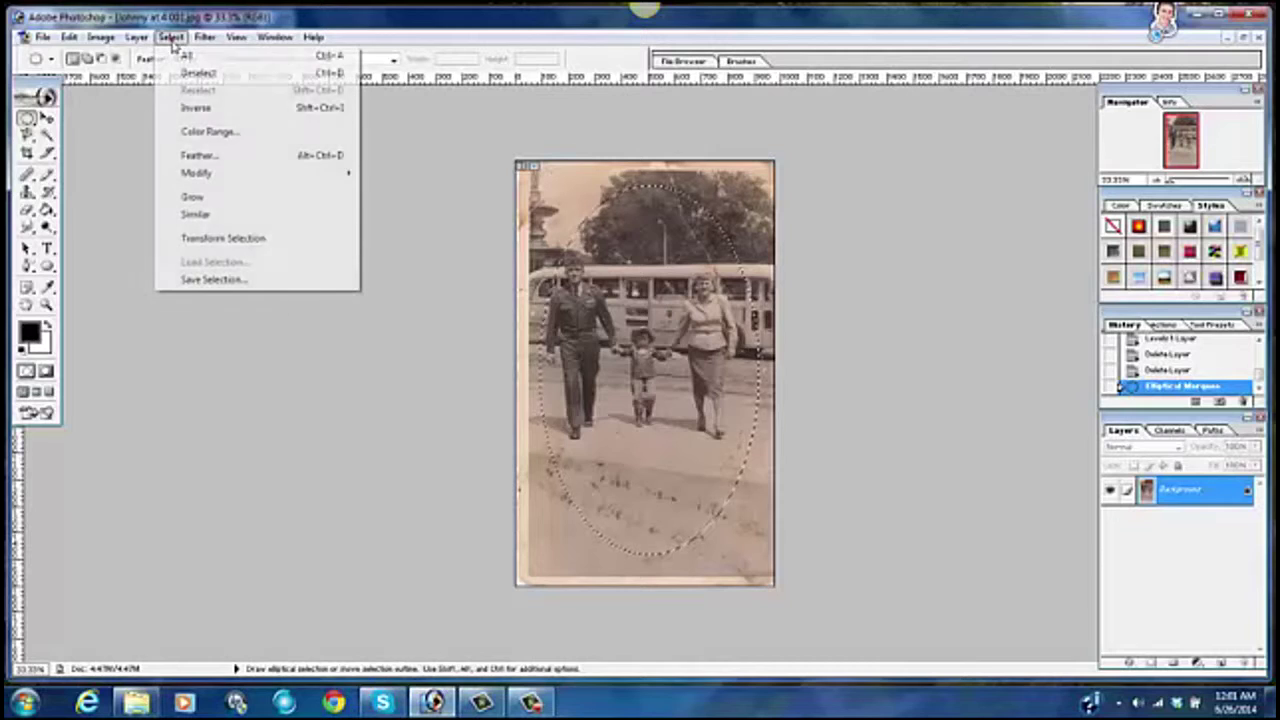
left_click(234, 239)
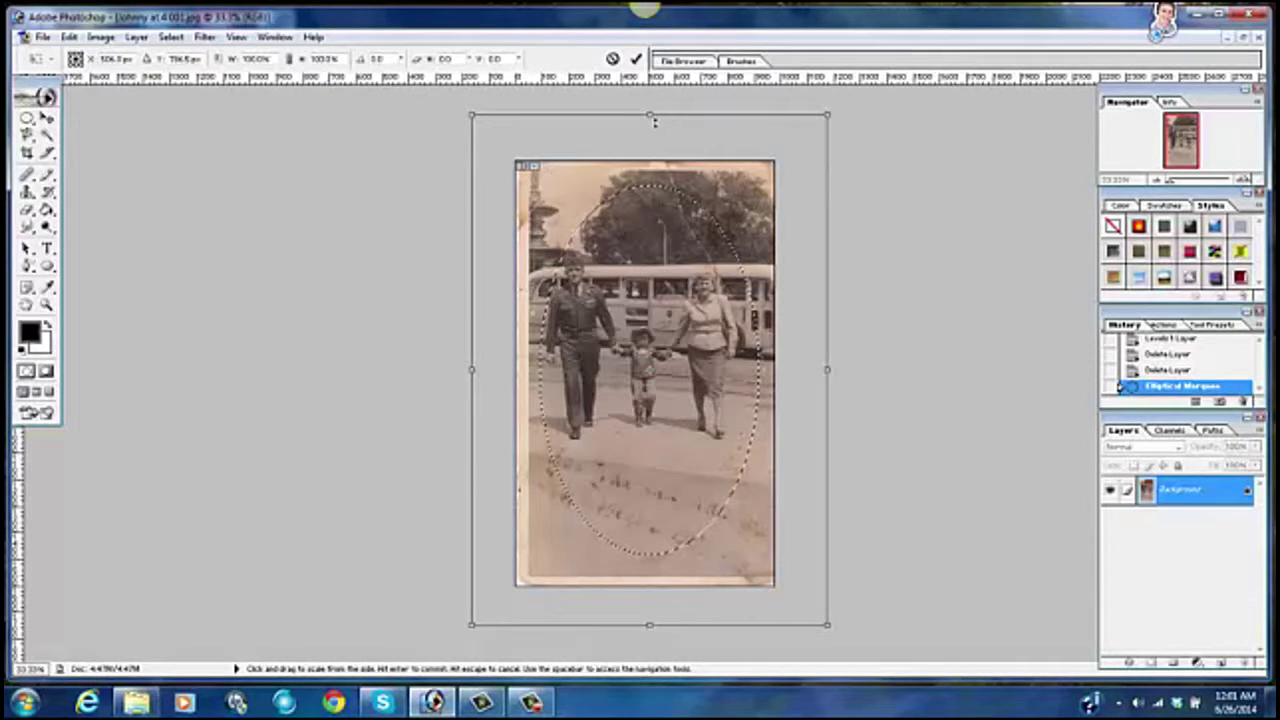
left_click_drag(650, 118, 651, 112)
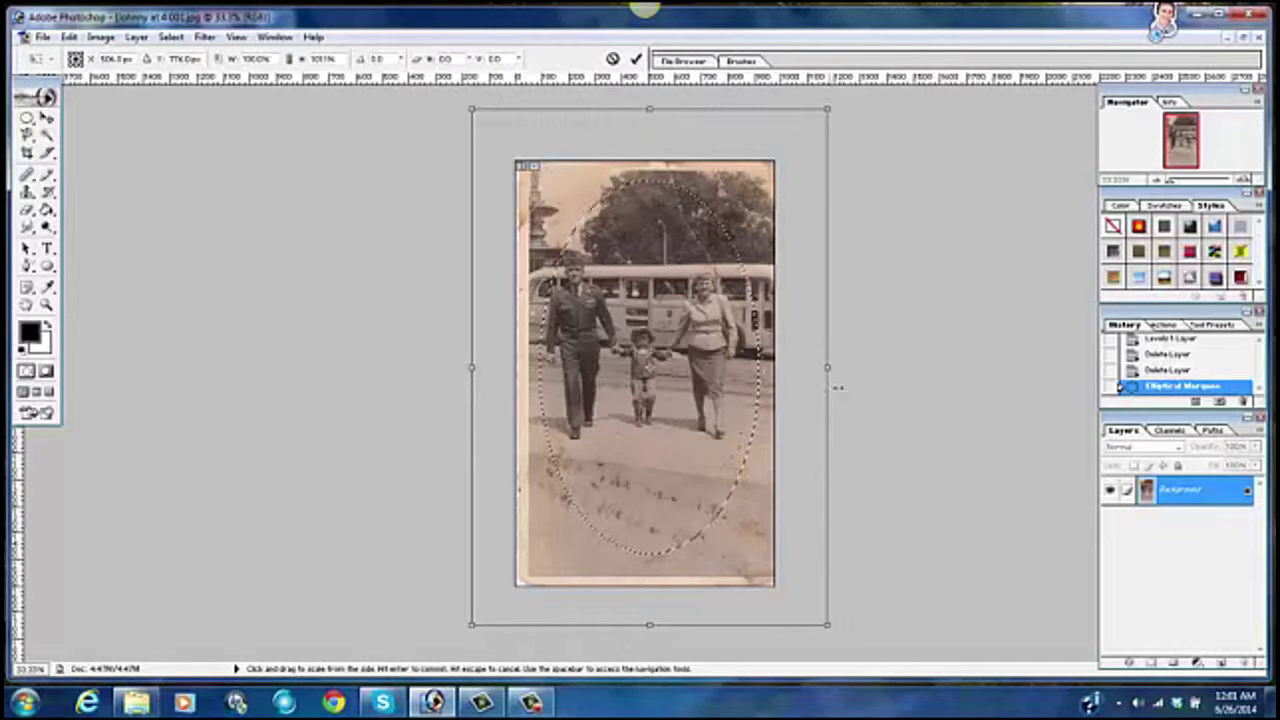
left_click_drag(479, 373, 471, 374)
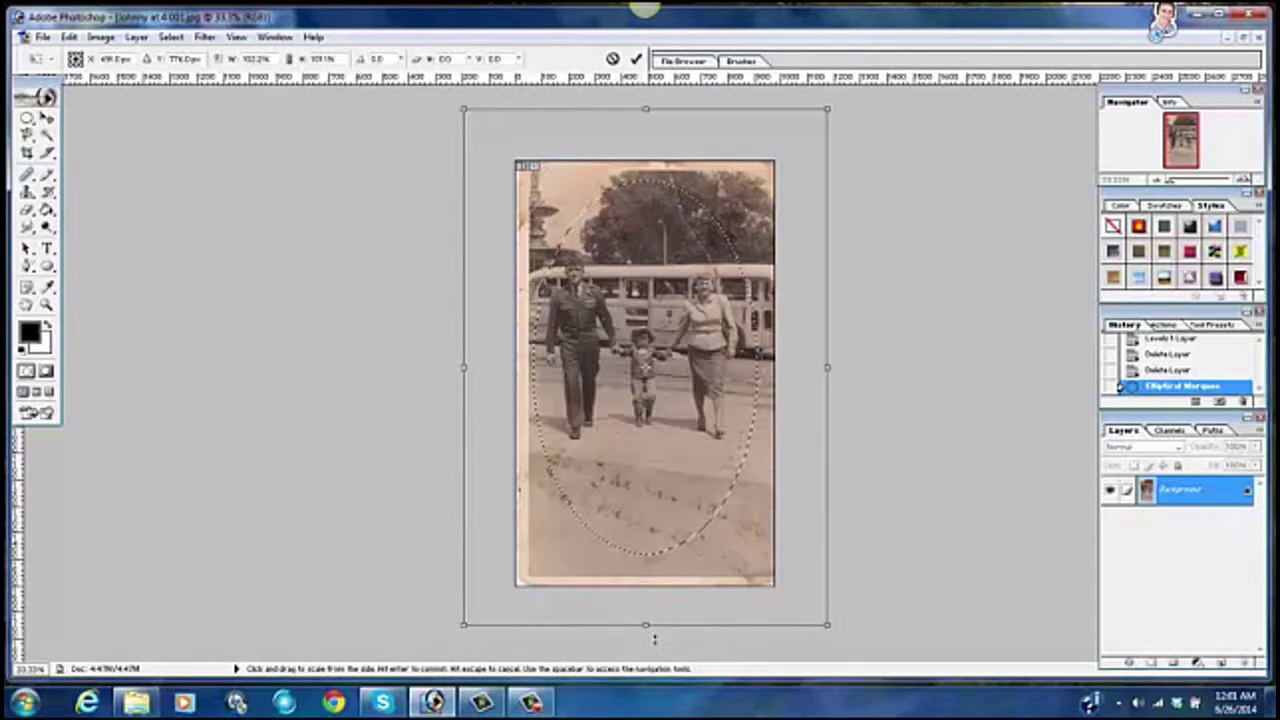
left_click_drag(648, 625, 648, 620)
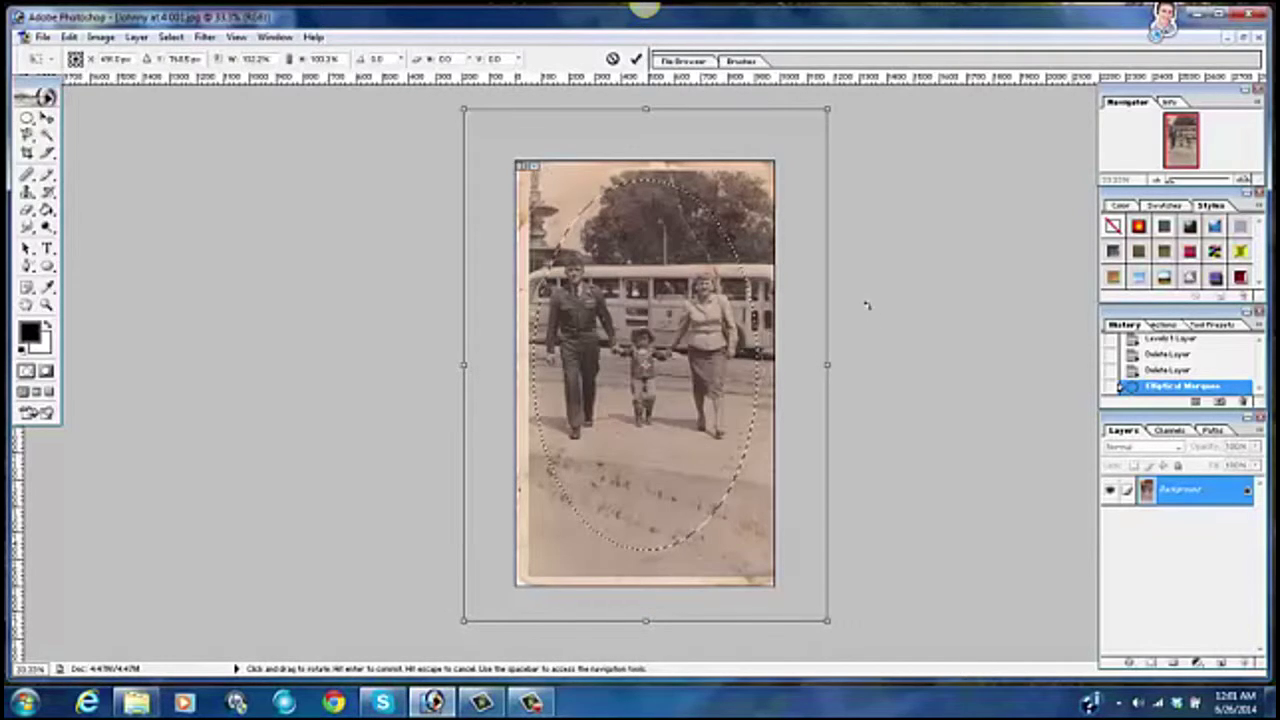
left_click_drag(828, 367, 838, 368)
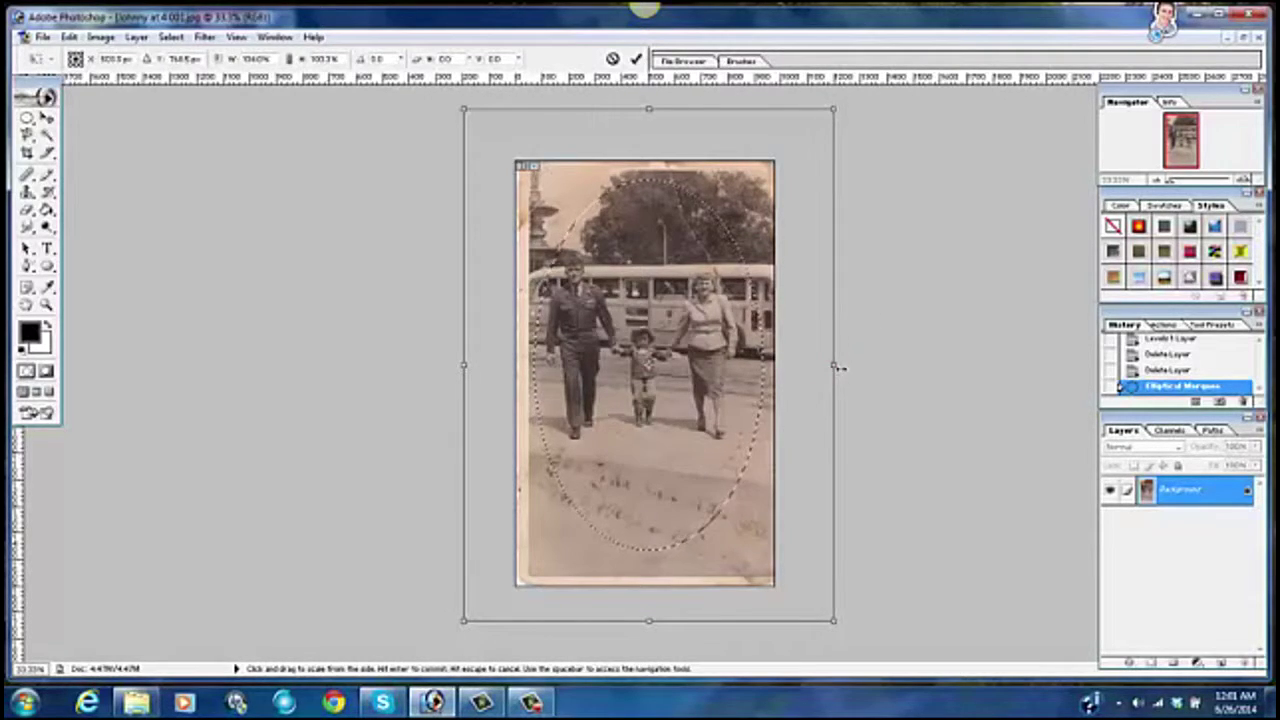
left_click_drag(656, 114, 656, 112)
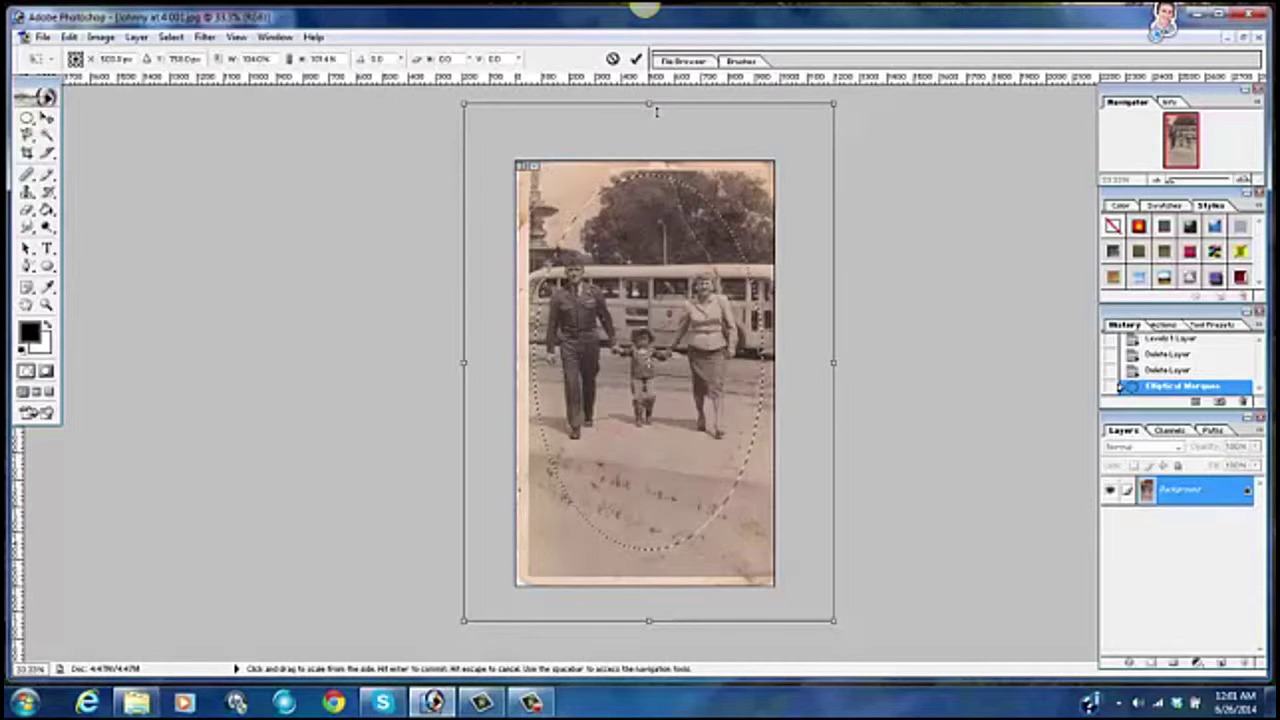
key("Return")
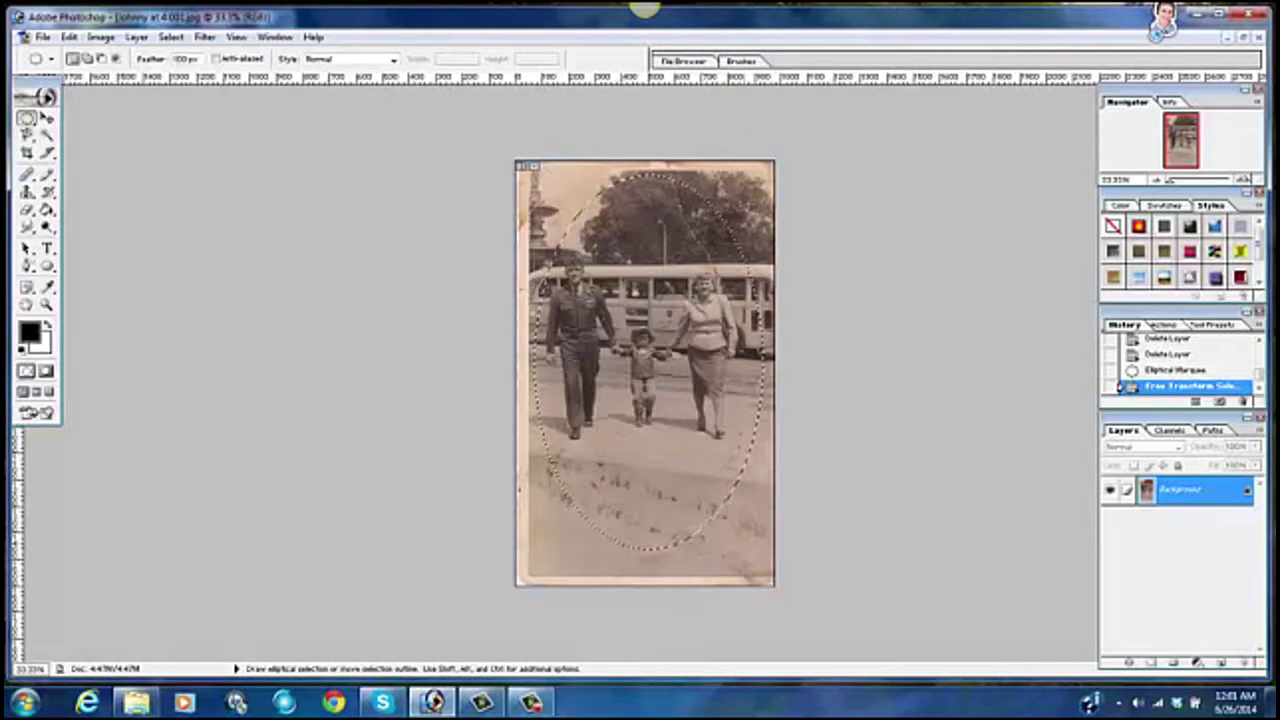
Invert the selection around the walking family and add a new empty layer
right_click(750, 201)
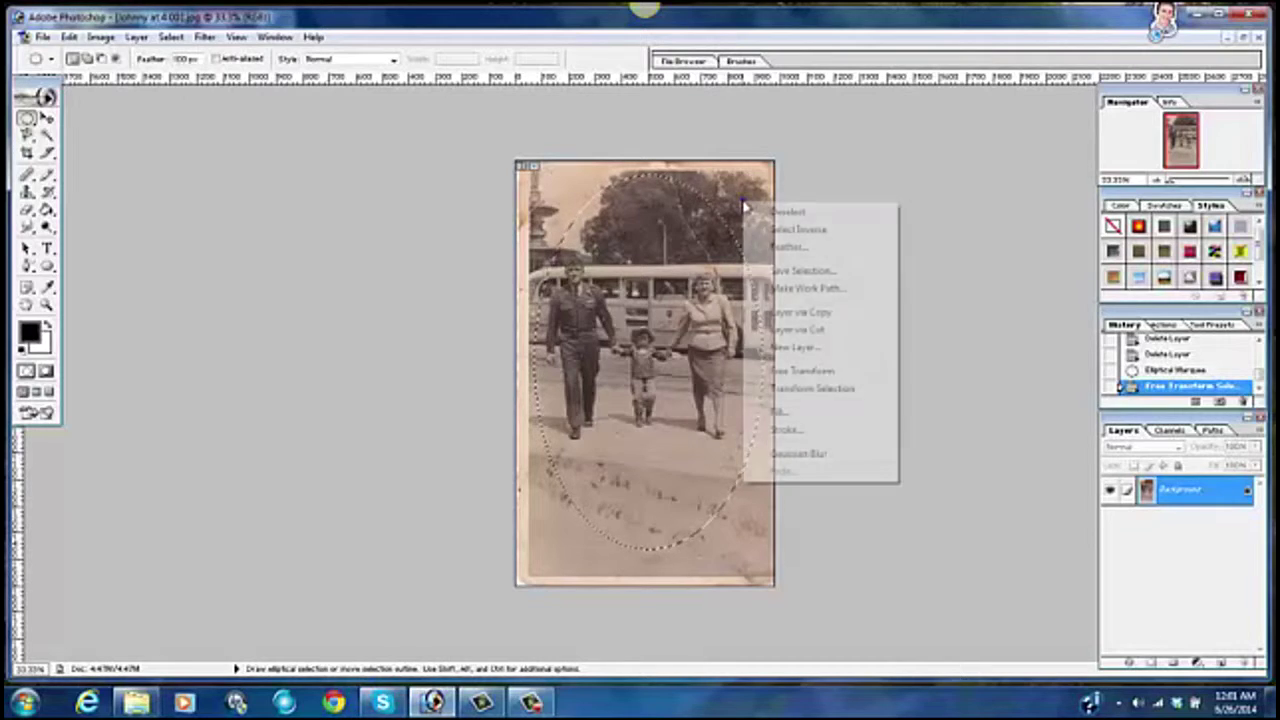
left_click(768, 229)
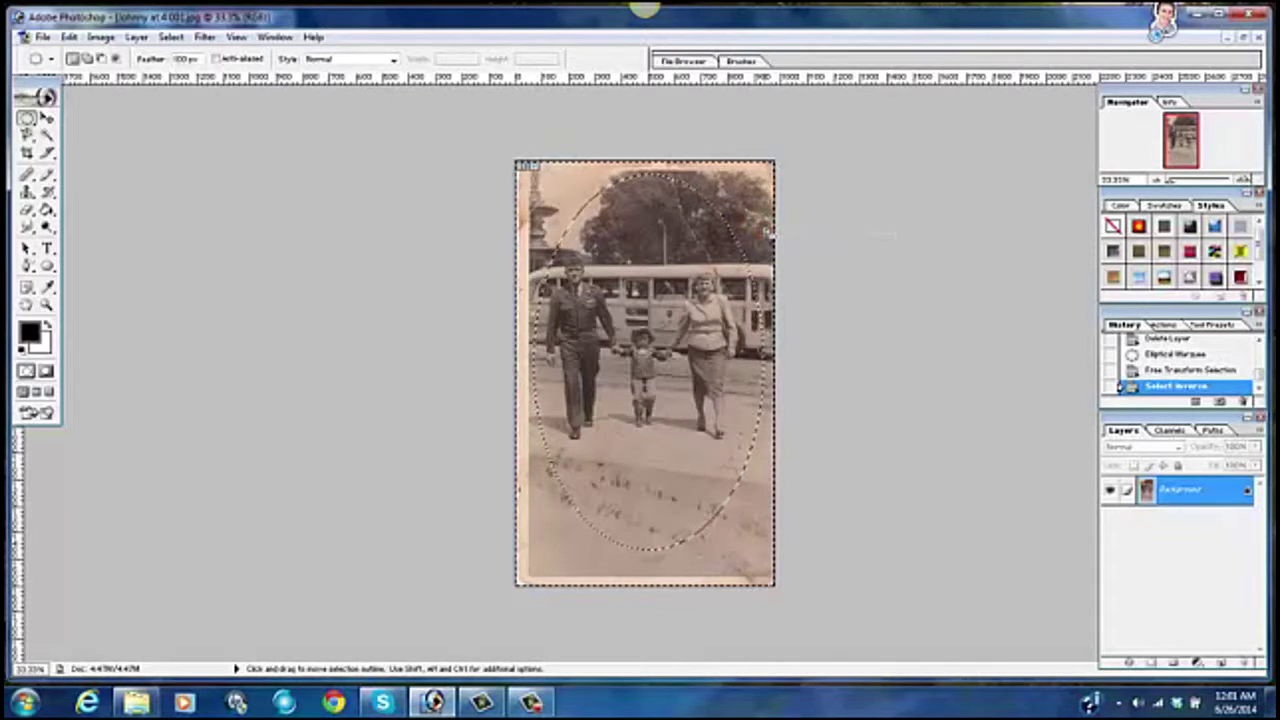
left_click(1229, 663)
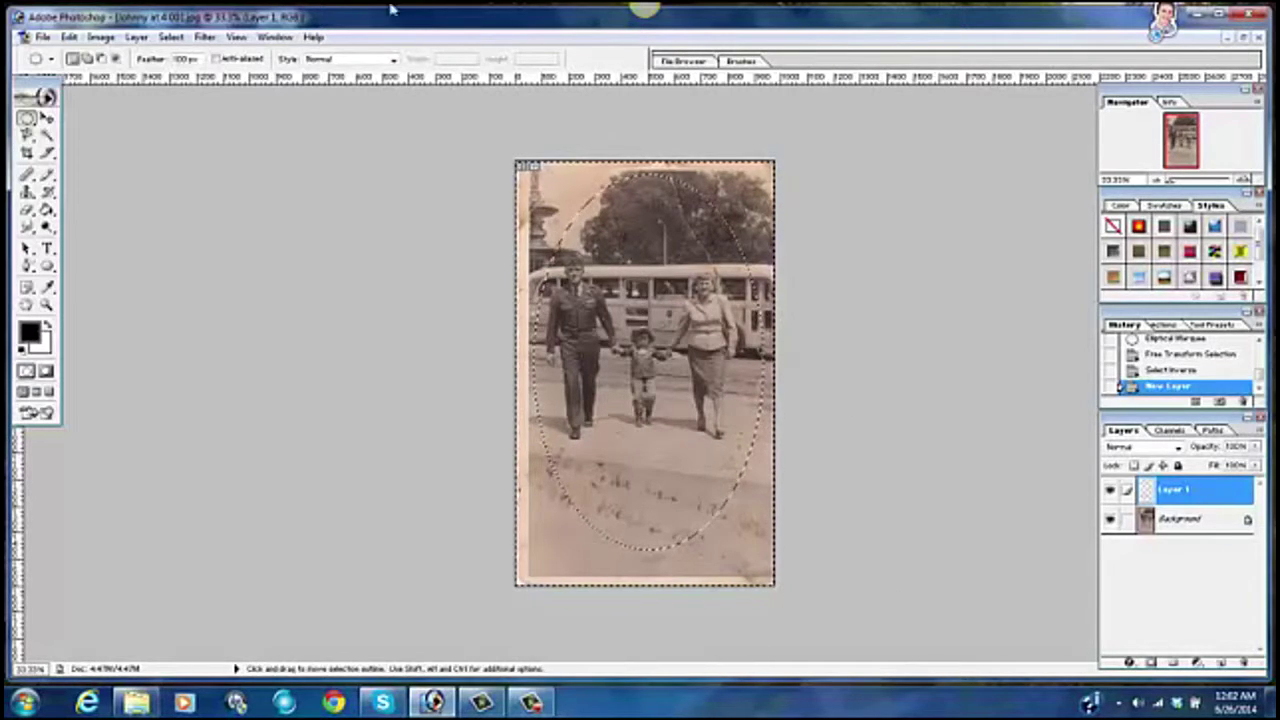
Create a Levels adjustment layer masked to the inverted selection, keeping the default layer options
left_click(136, 37)
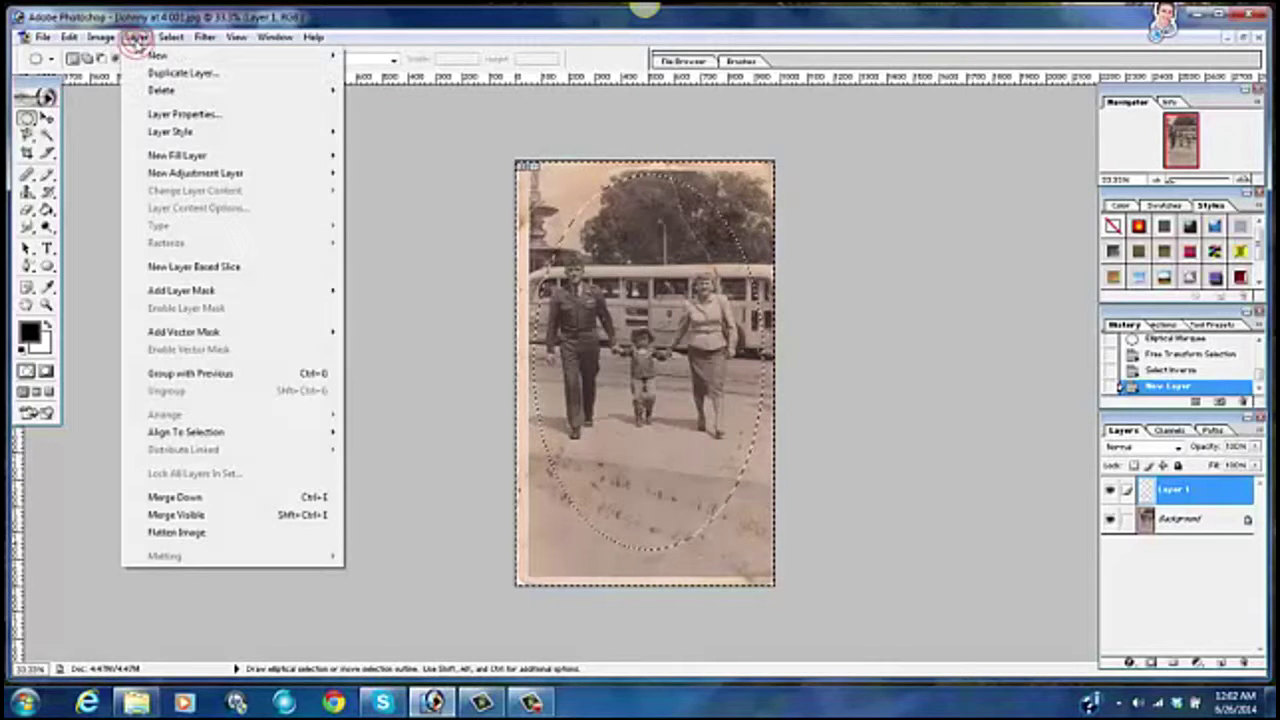
mouse_move(266, 179)
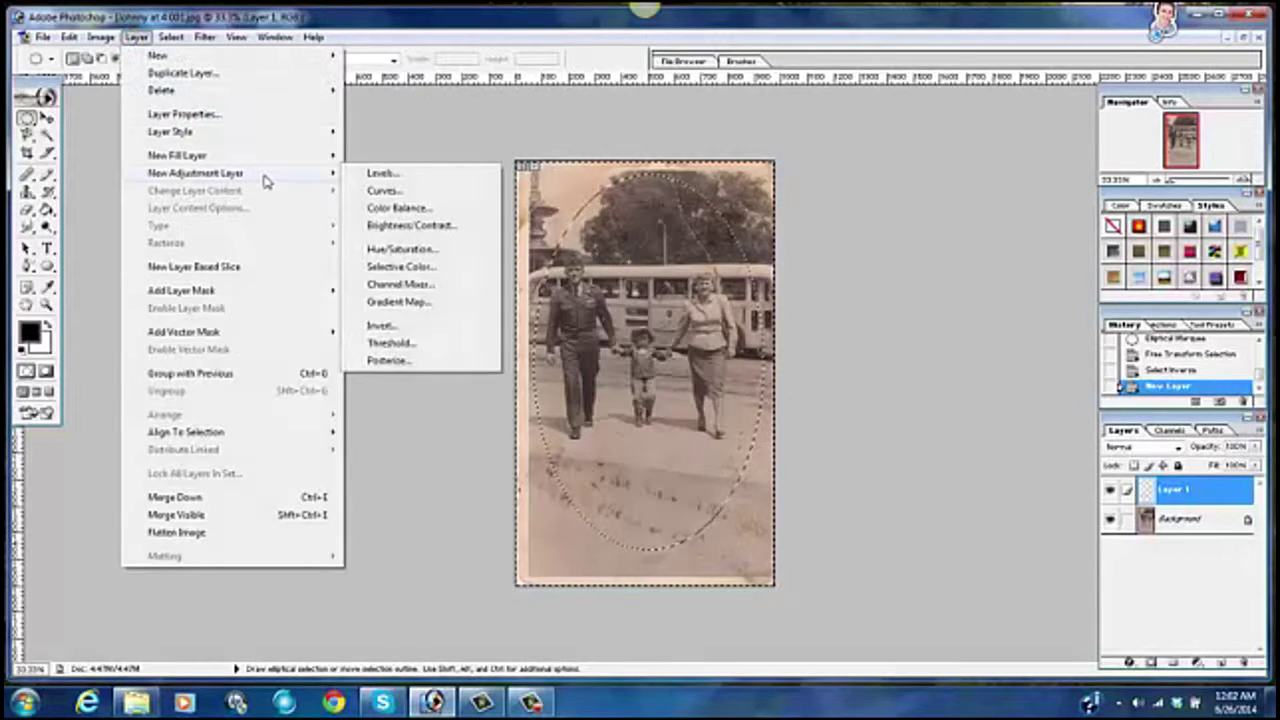
left_click(400, 177)
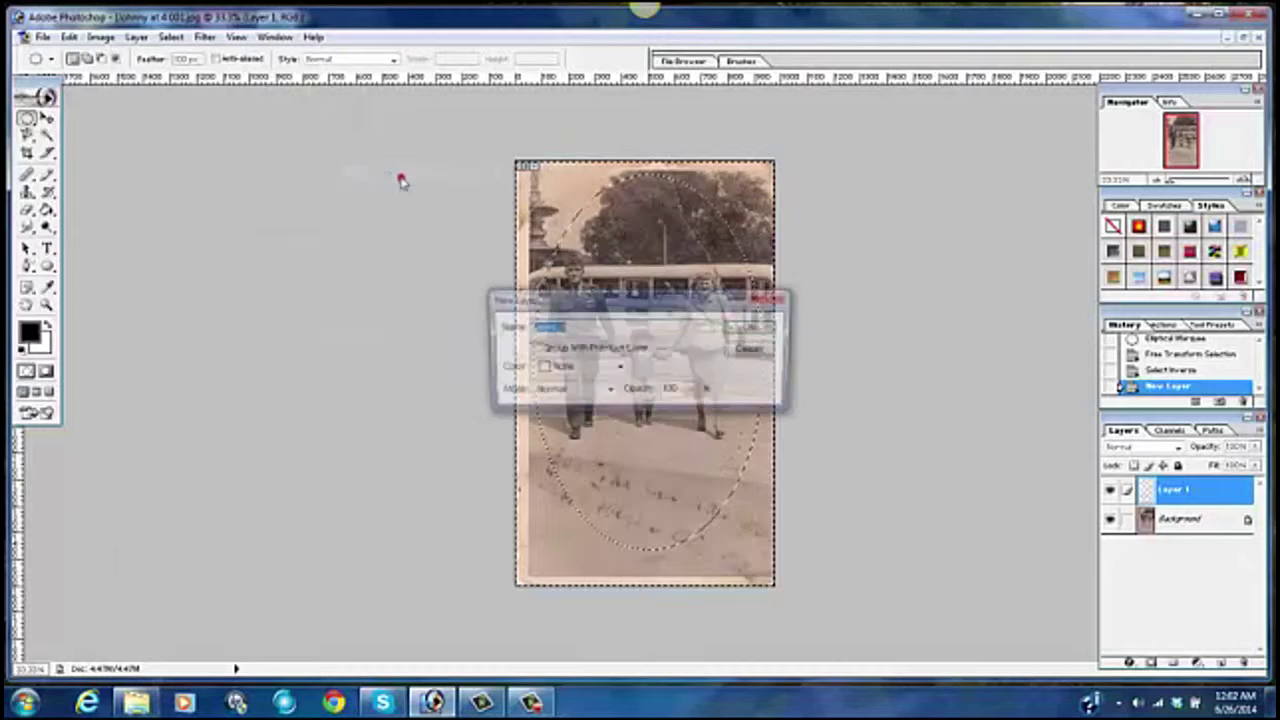
left_click(752, 327)
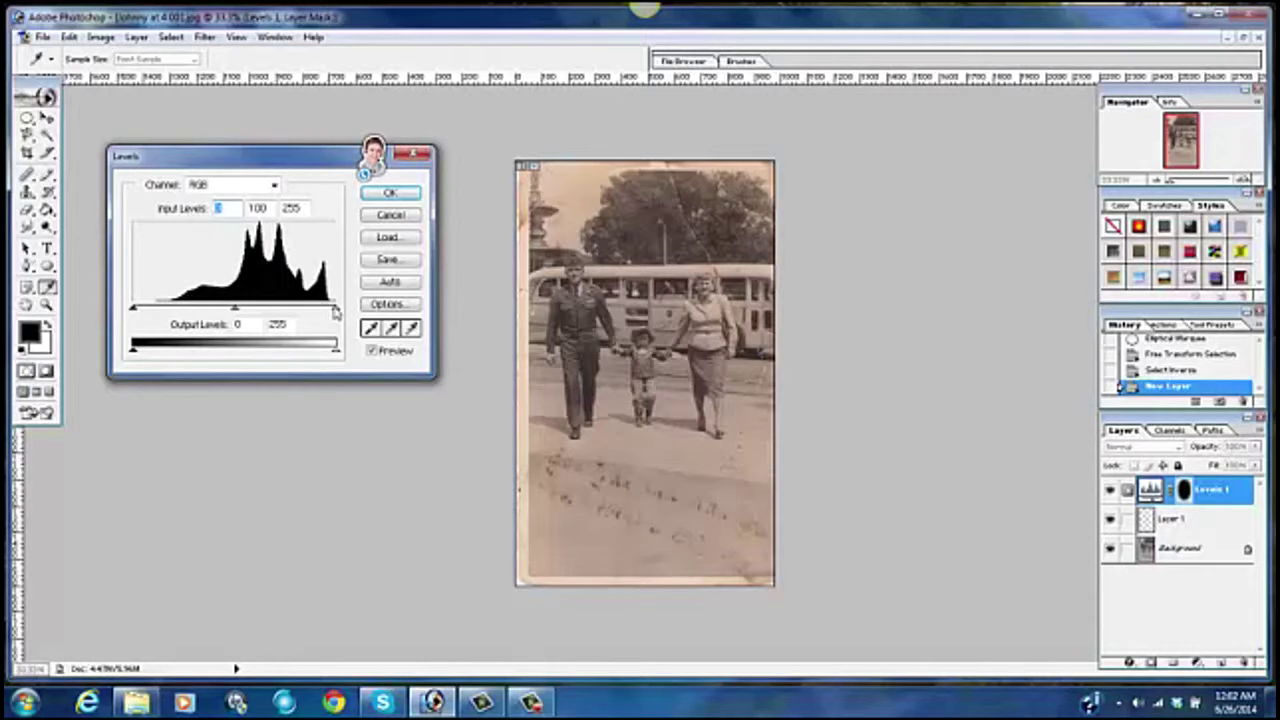
left_click_drag(335, 311, 243, 311)
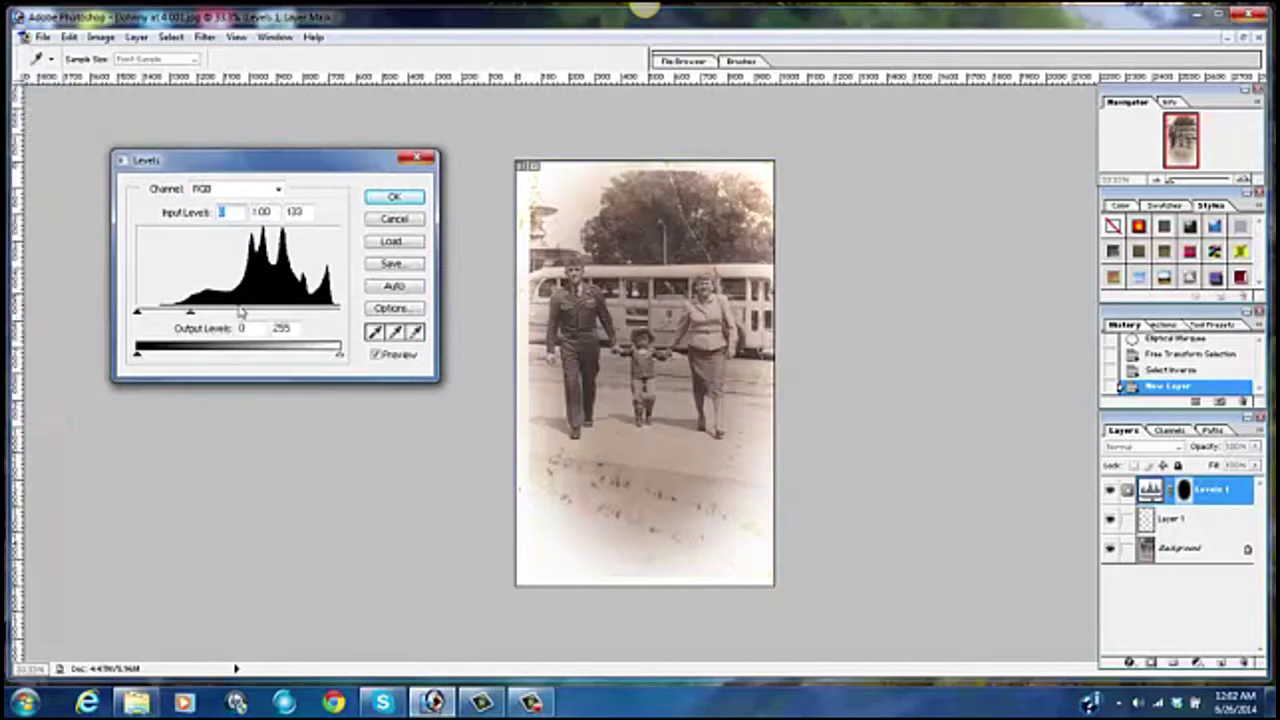
key("Return")
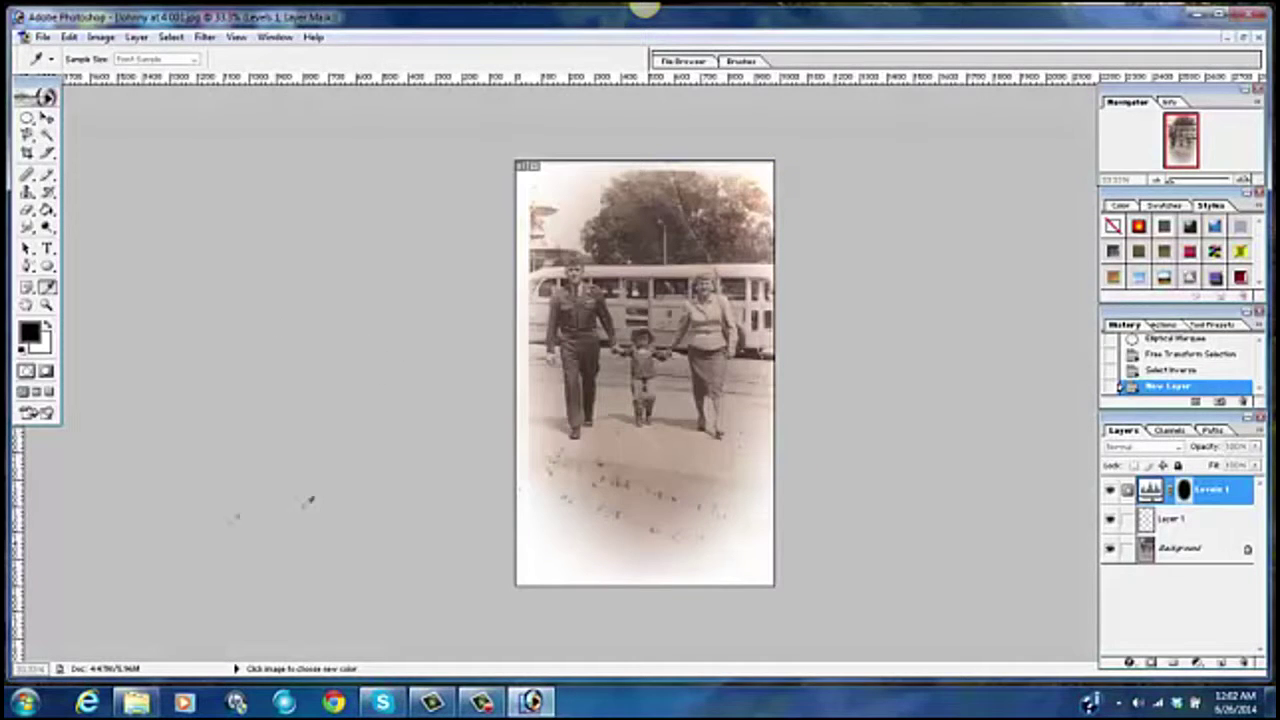
left_click(68, 36)
left_click(82, 52)
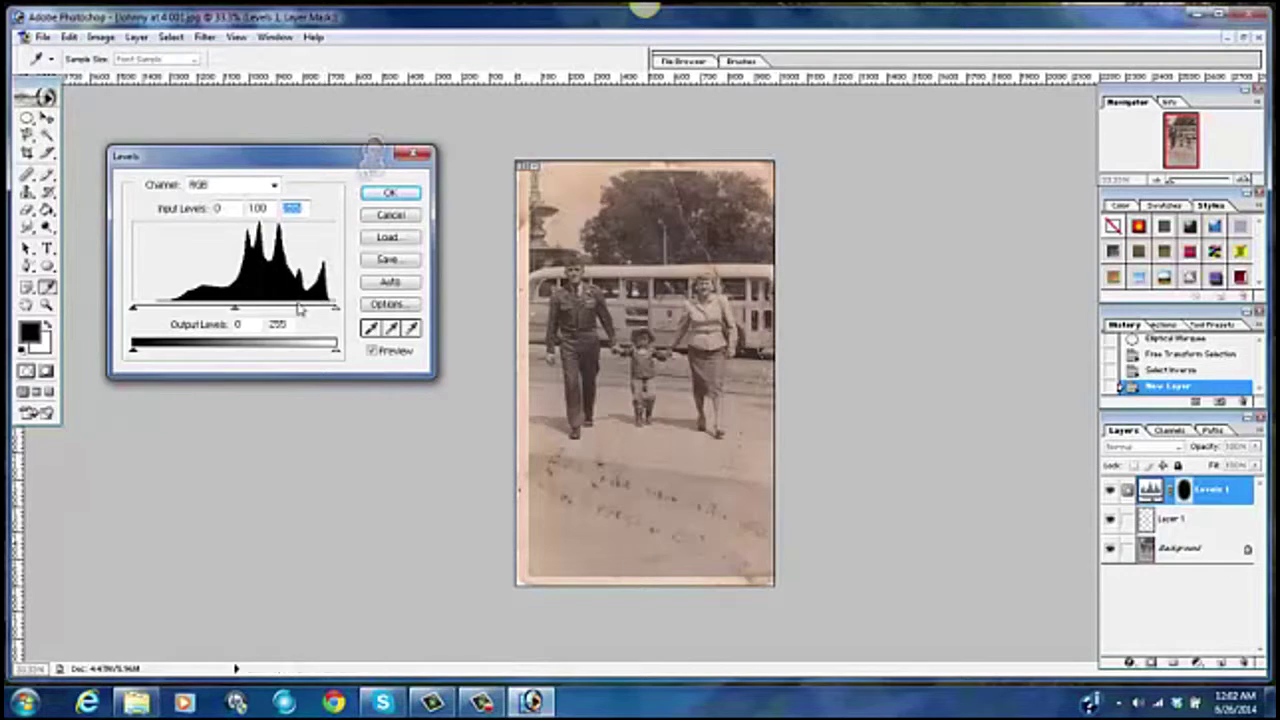
Lower the Levels white input value to 120 to fade the family photo's edges to white, and apply the adjustment
left_click_drag(336, 313, 335, 313)
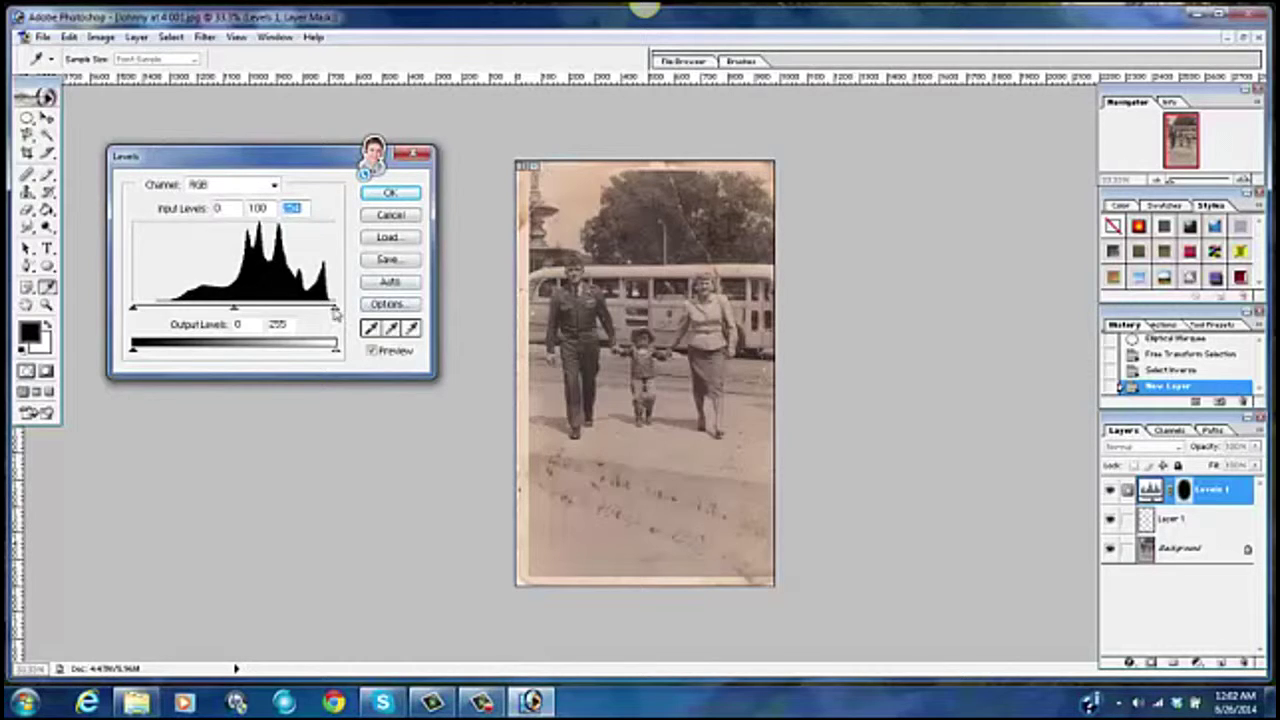
left_click_drag(334, 308, 257, 312)
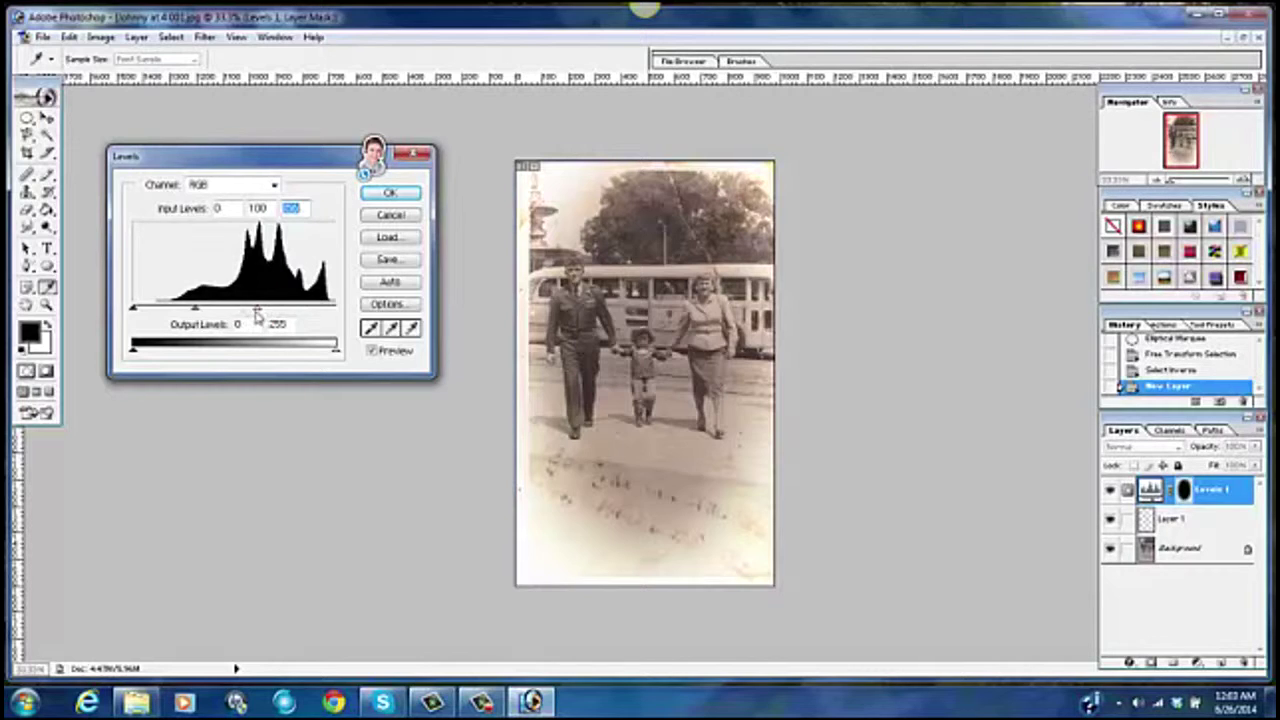
left_click_drag(258, 315, 228, 313)
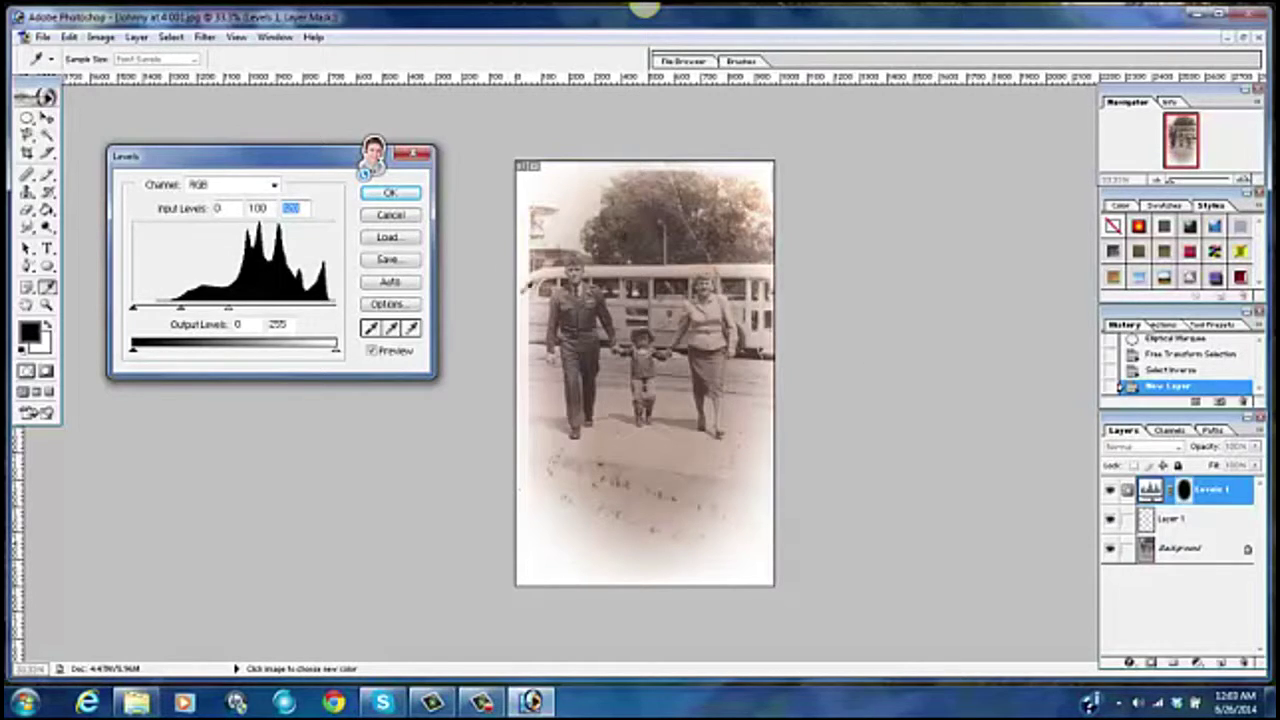
left_click(404, 198)
key("m")
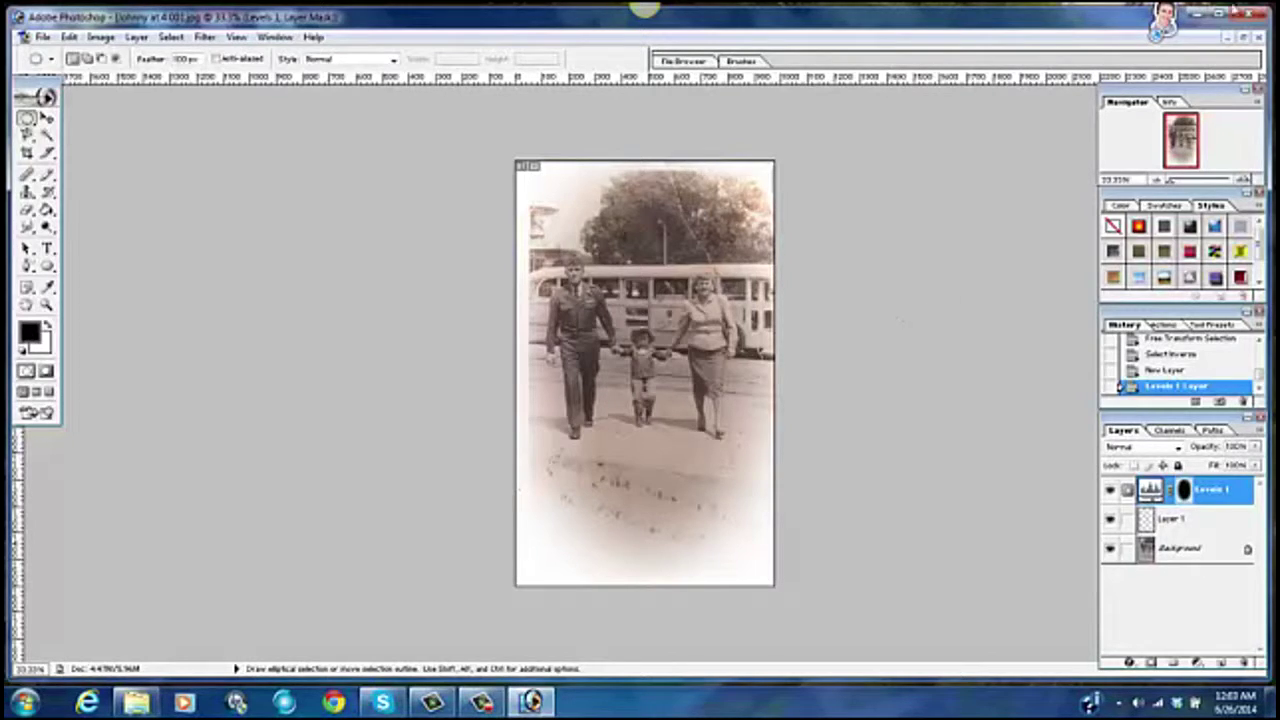
Restore both photos to floating windows and place the sailor and car photo beside the family photo
left_click(1243, 37)
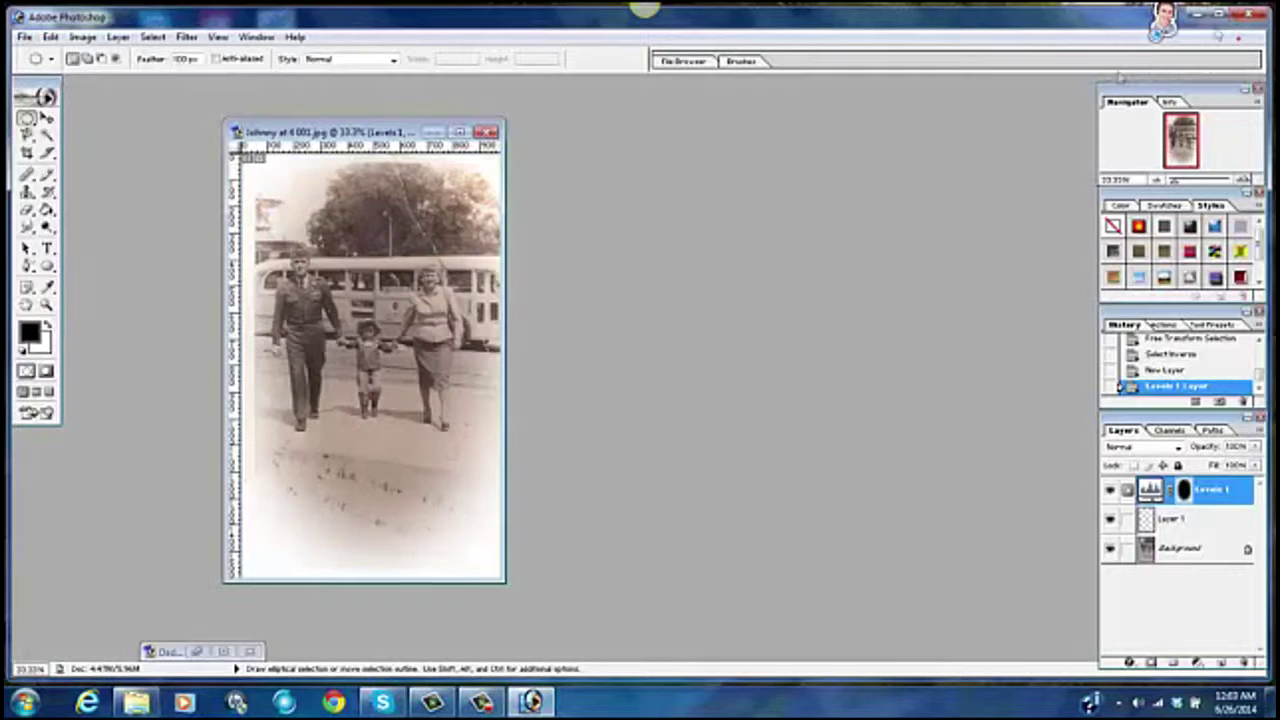
left_click(222, 651)
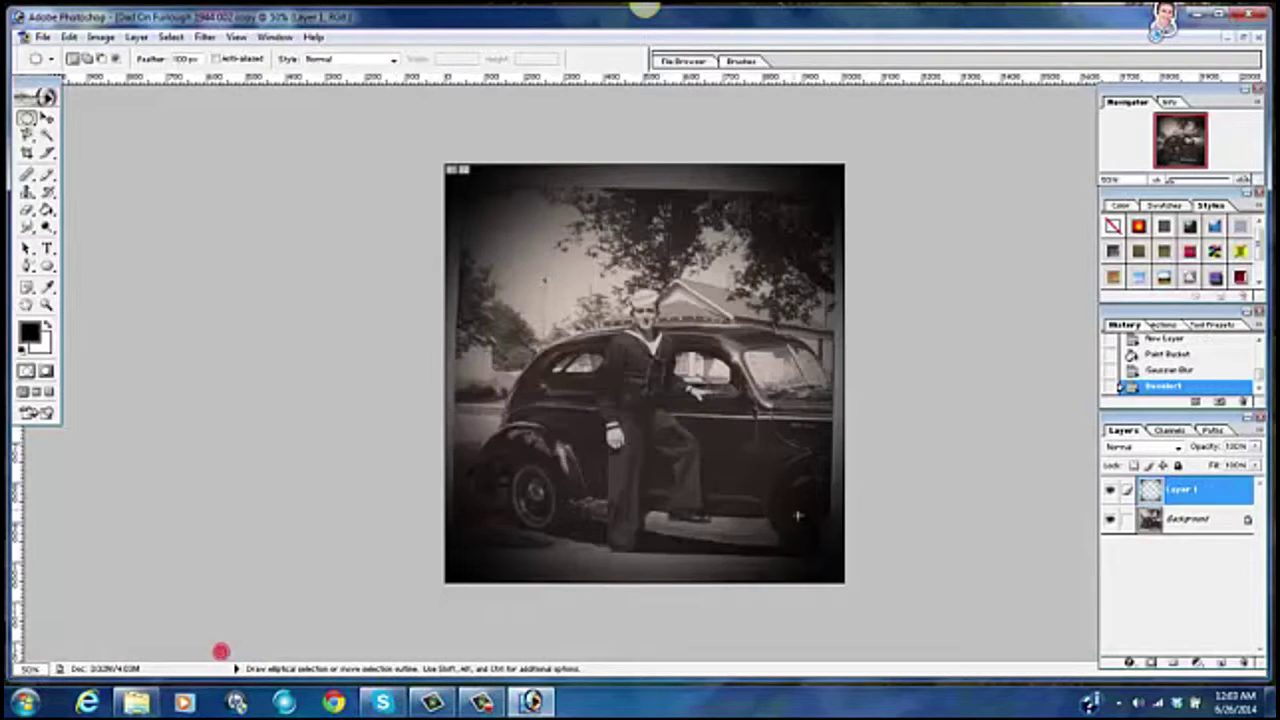
left_click(1243, 37)
left_click_drag(603, 124, 735, 135)
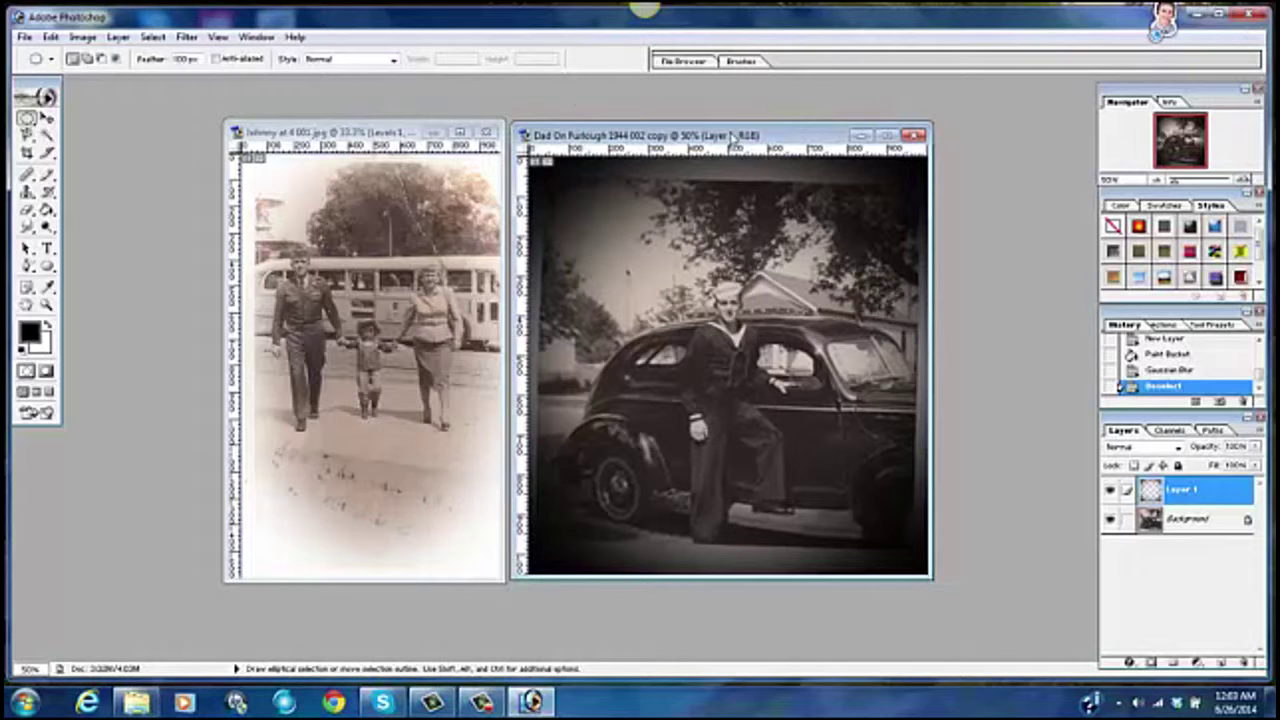